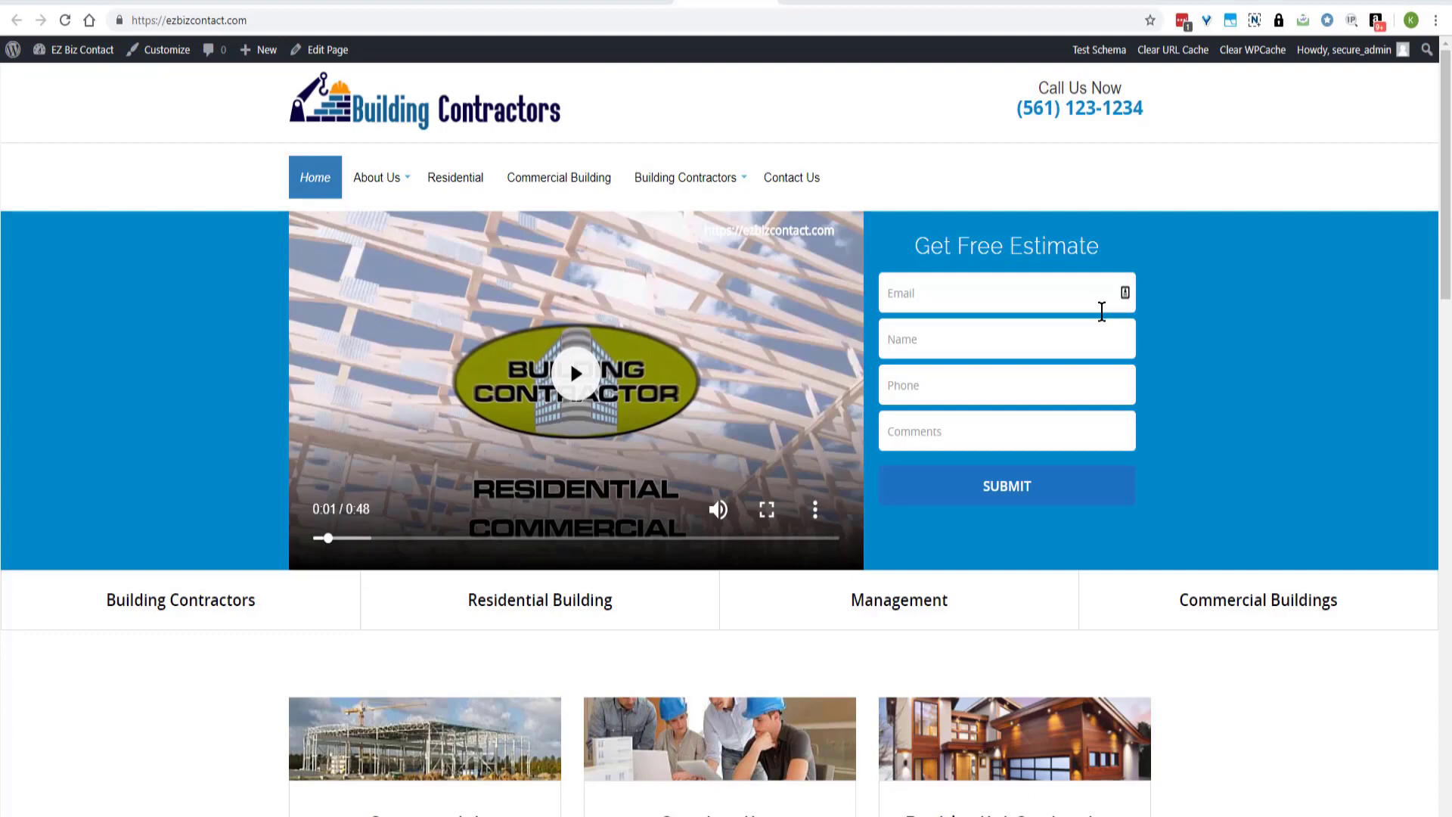
Open the Theme Jack Biz settings on the Integrations tab to show the empty SendEagle fields.
left_click(632, 4)
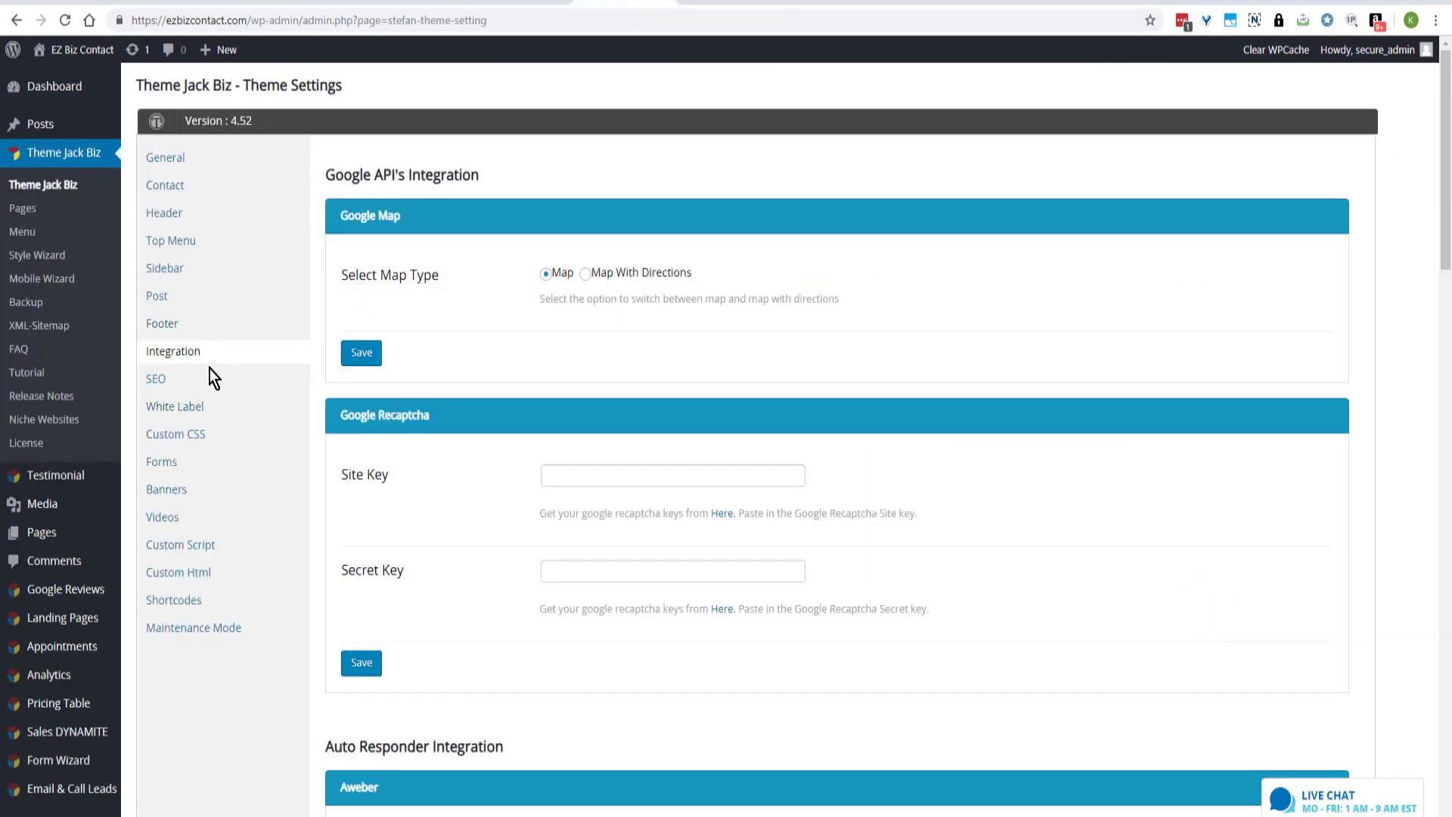
scroll(45, 530, "down", 3)
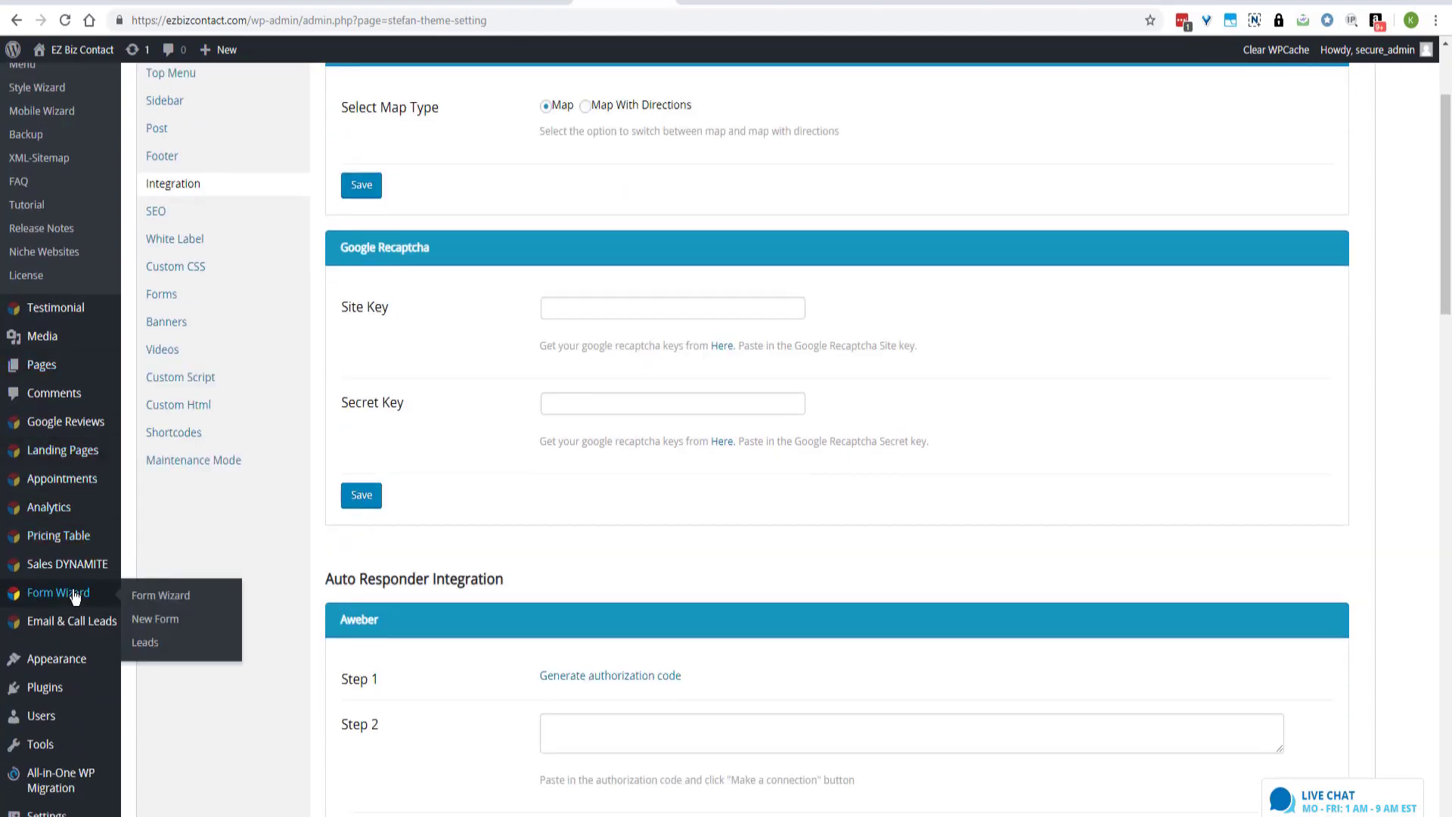
mouse_move(140, 661)
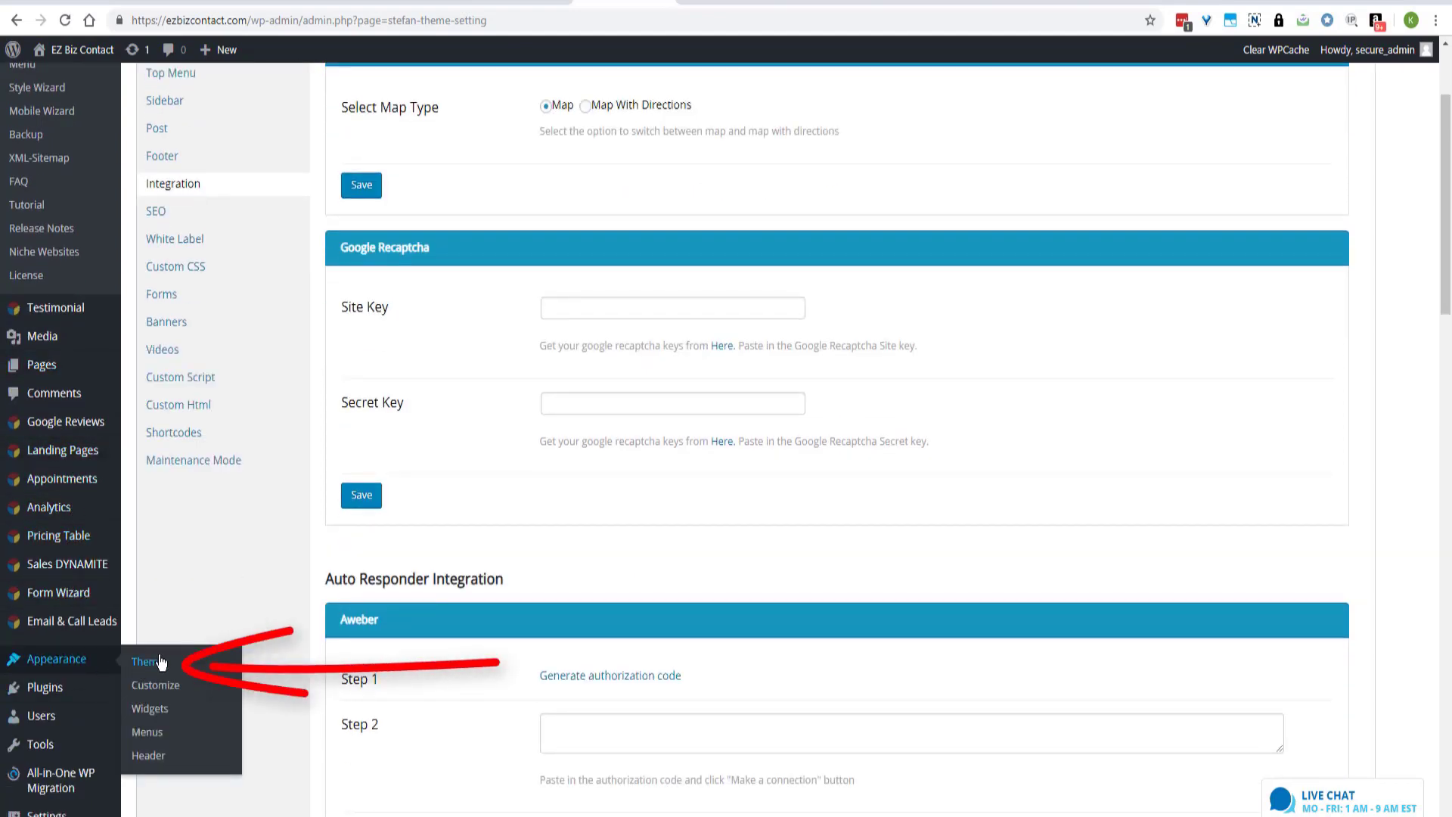
left_click(160, 662)
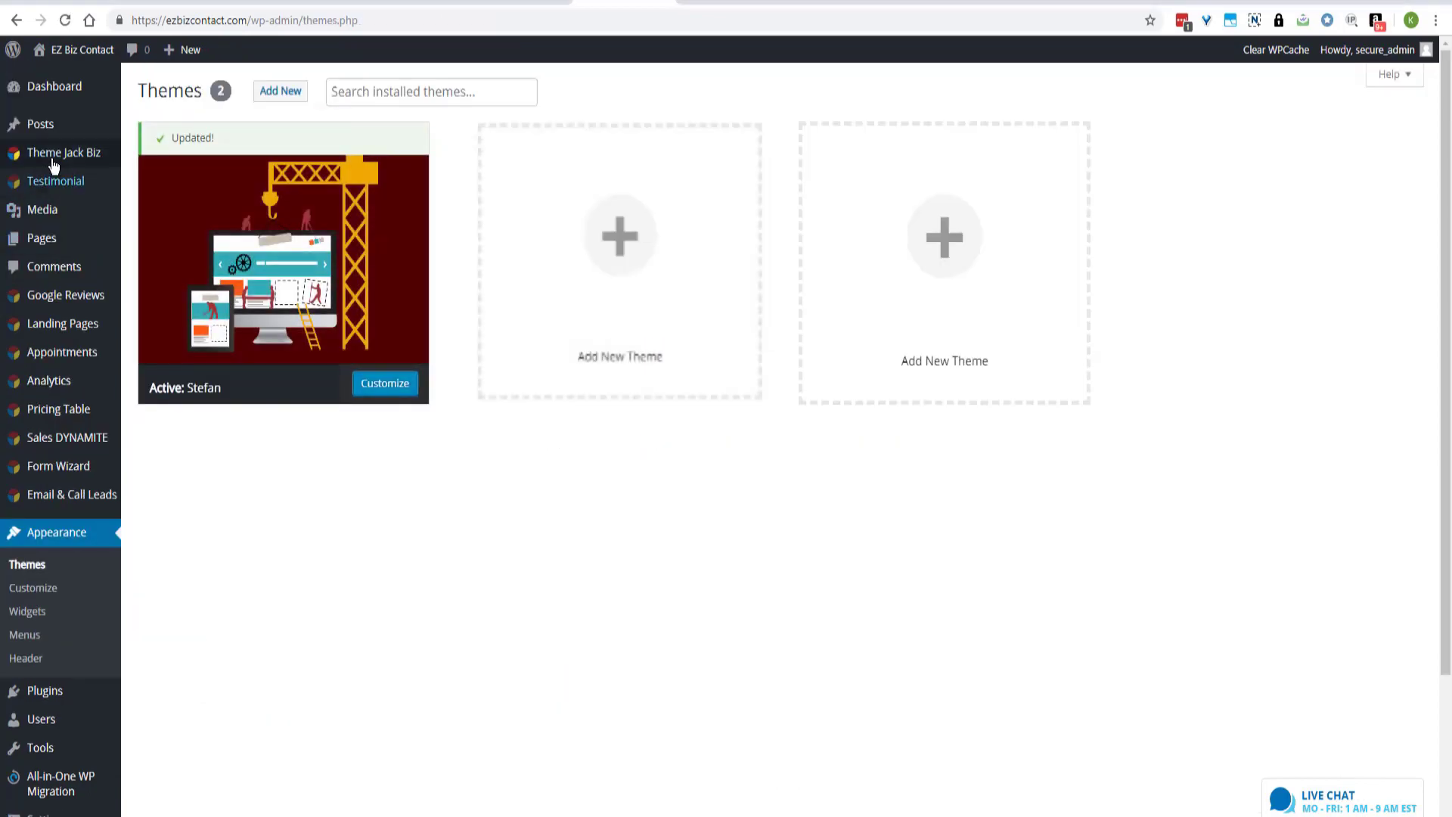
mouse_move(50, 163)
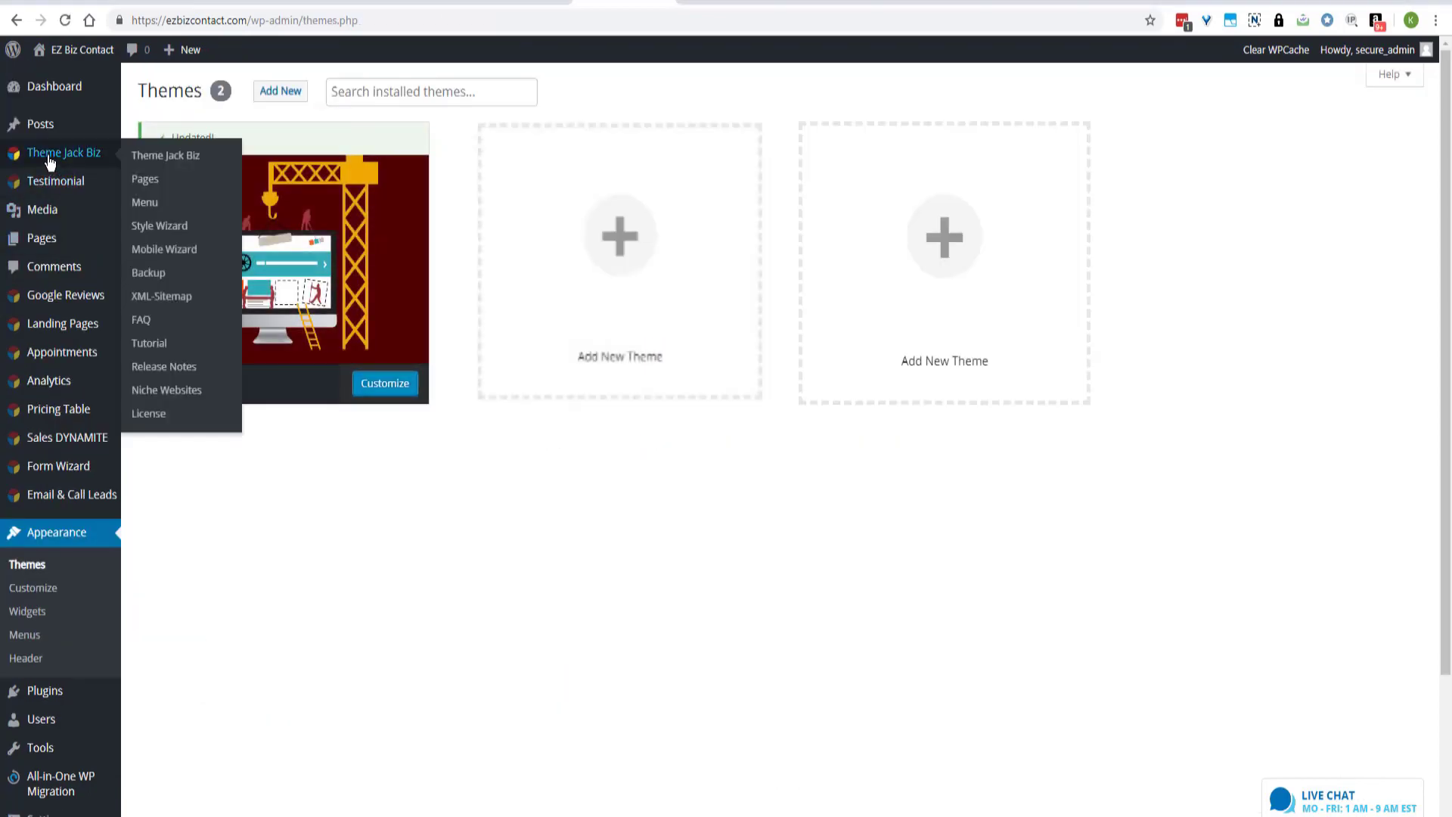
left_click(159, 158)
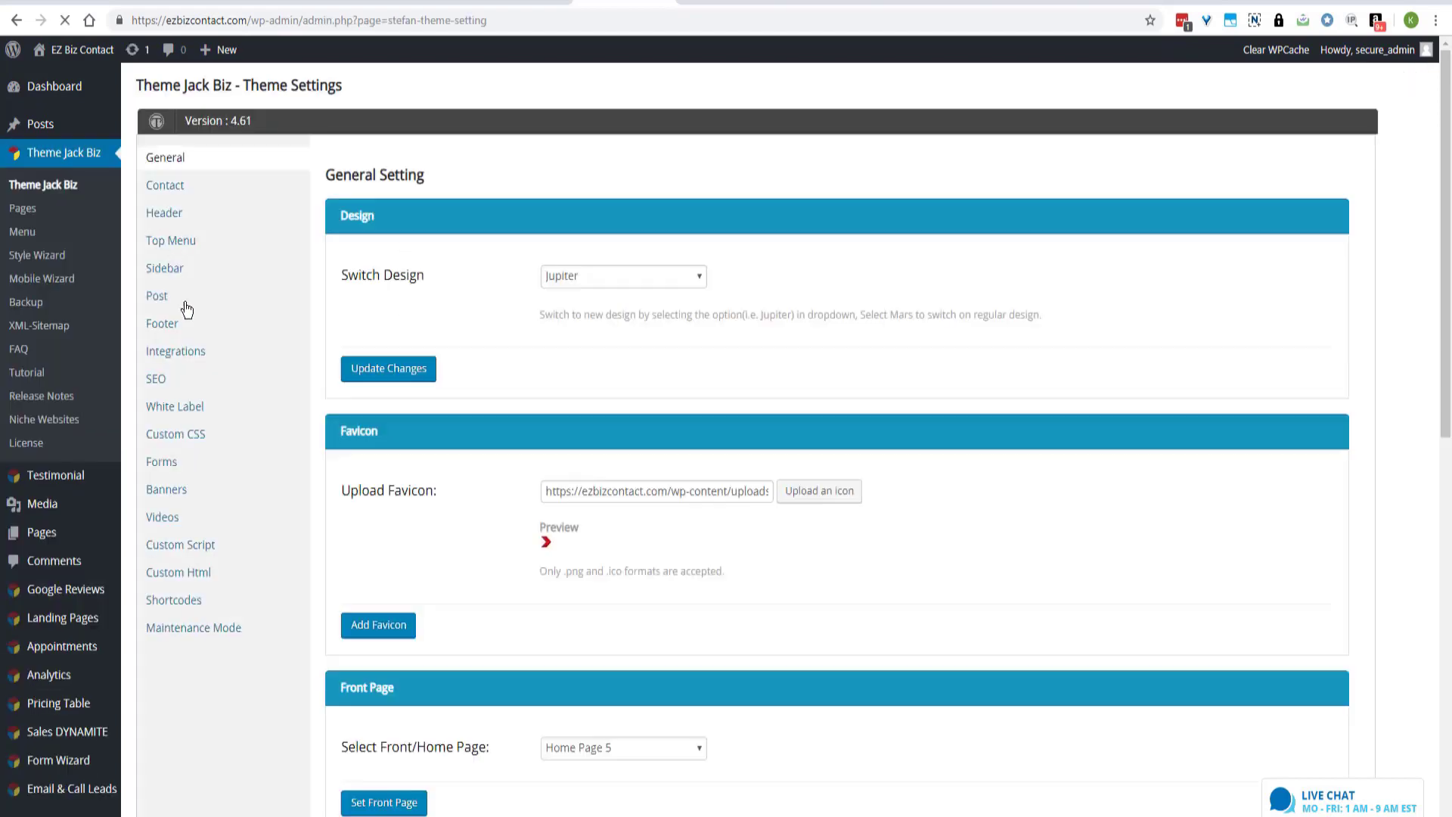
left_click(174, 352)
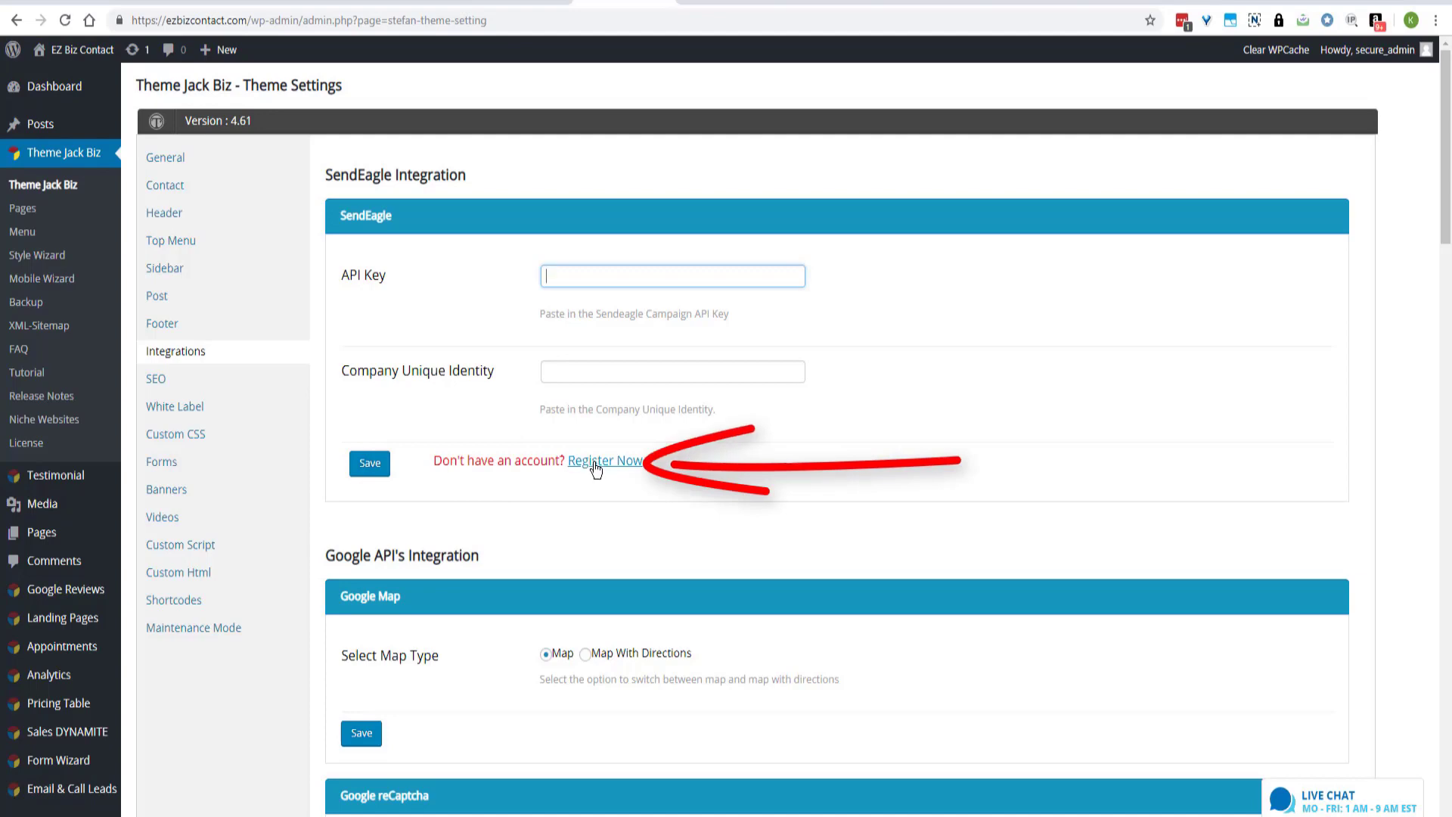
Log in to SendEagle and copy Tutorial Company's unique identity.
left_click(429, 2)
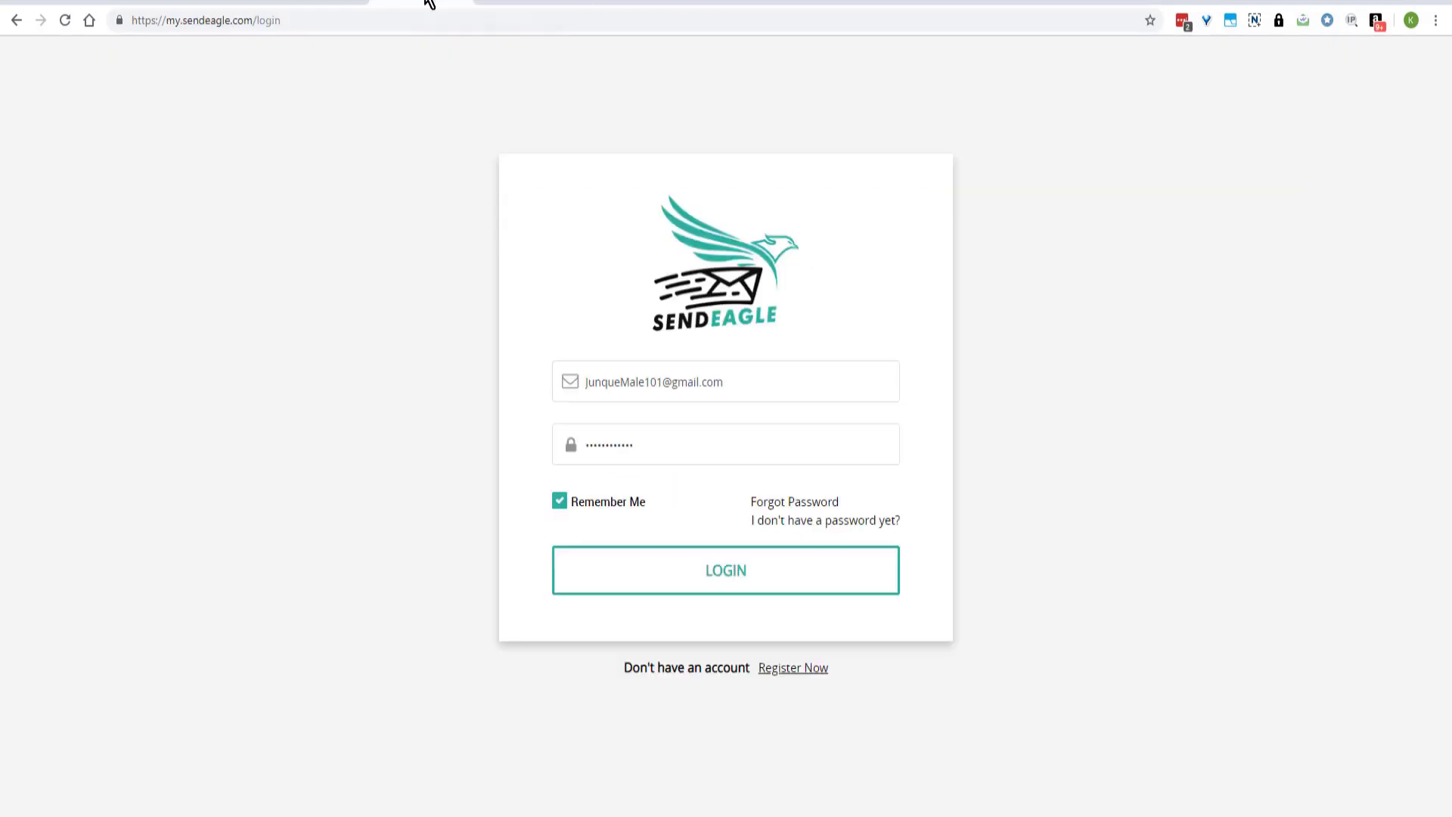
left_click(716, 582)
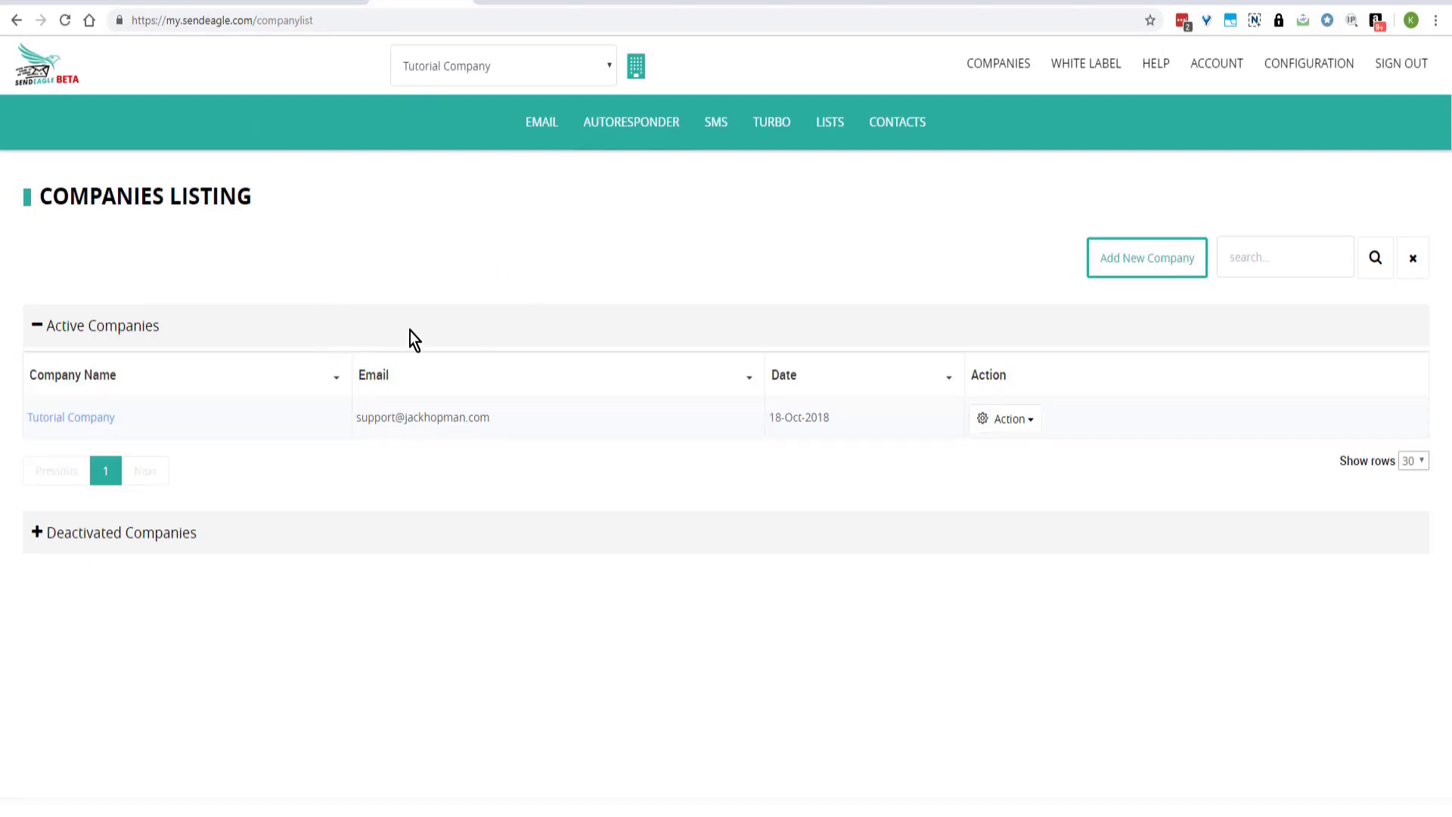
left_click(1031, 424)
left_click(1016, 557)
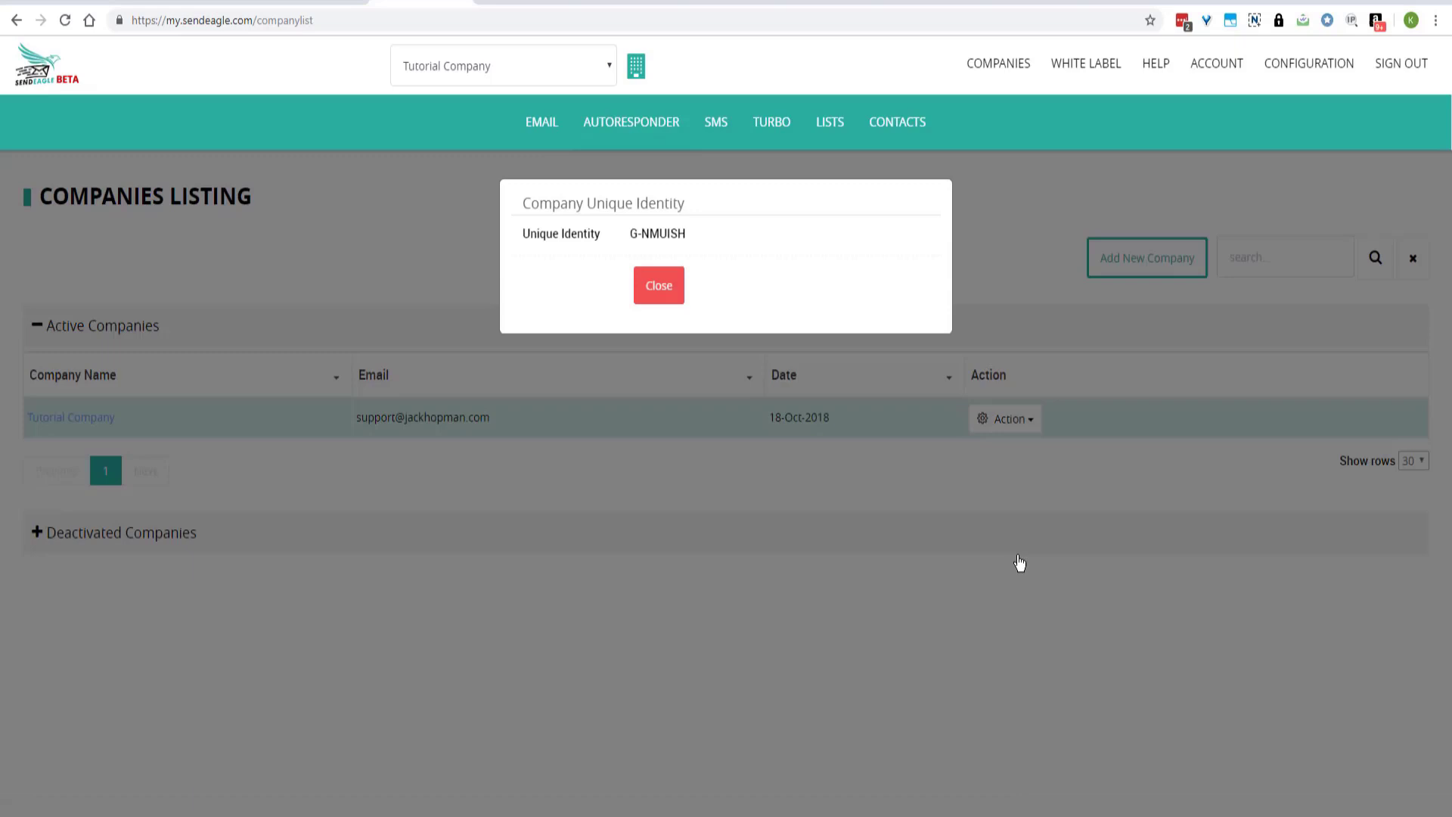
left_click_drag(715, 234, 620, 236)
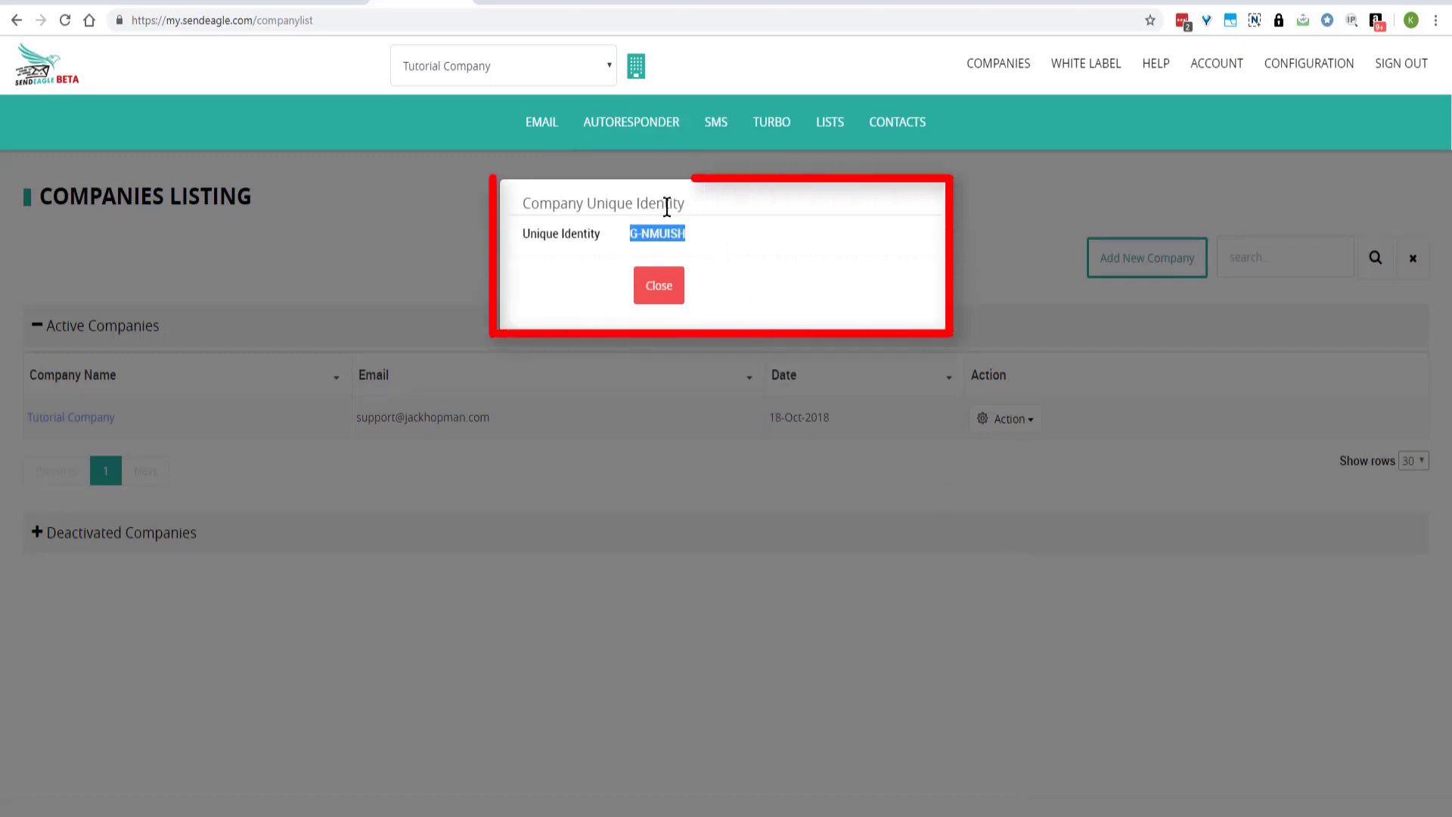
key("ctrl+c")
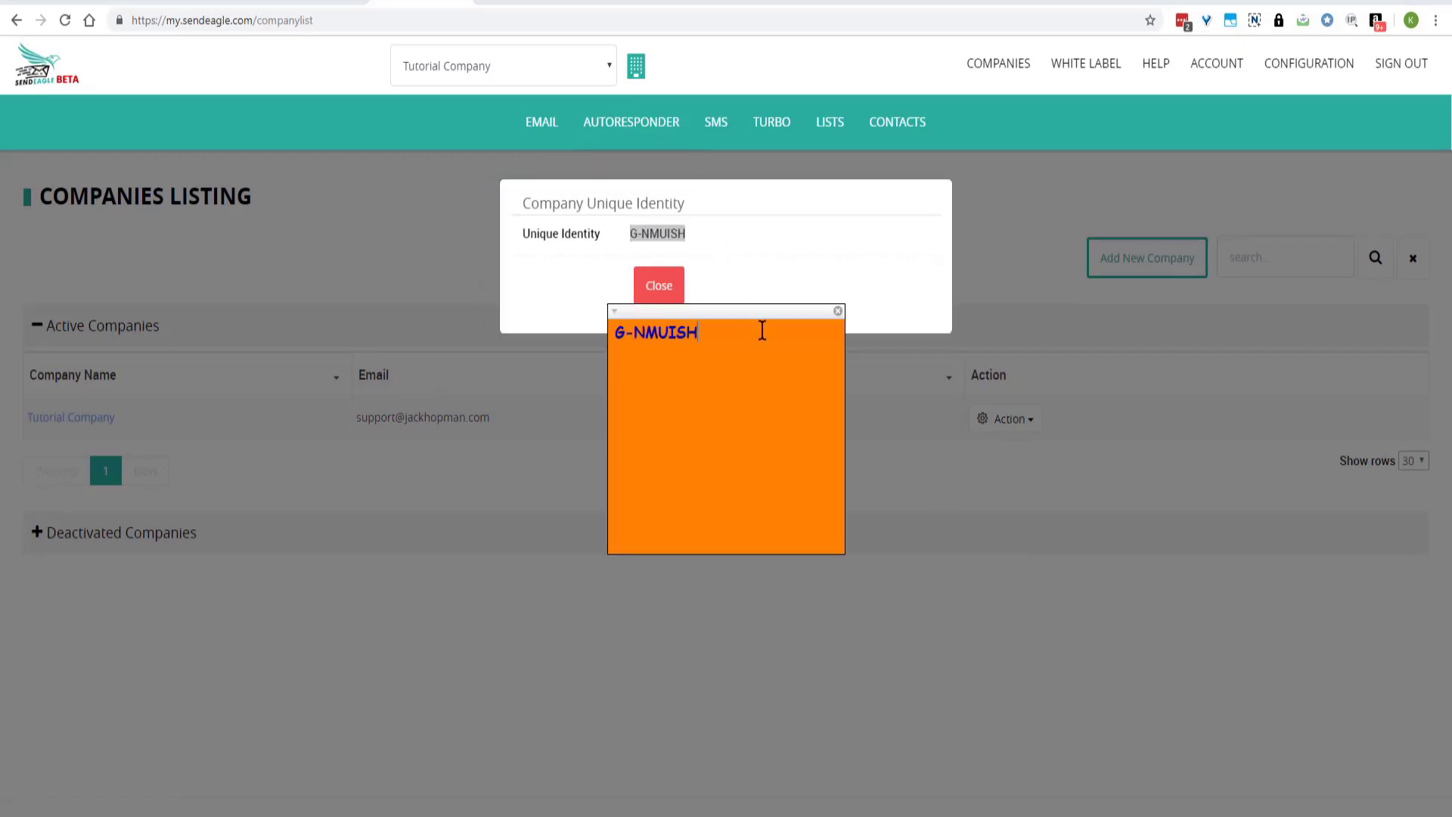
right_click(733, 321)
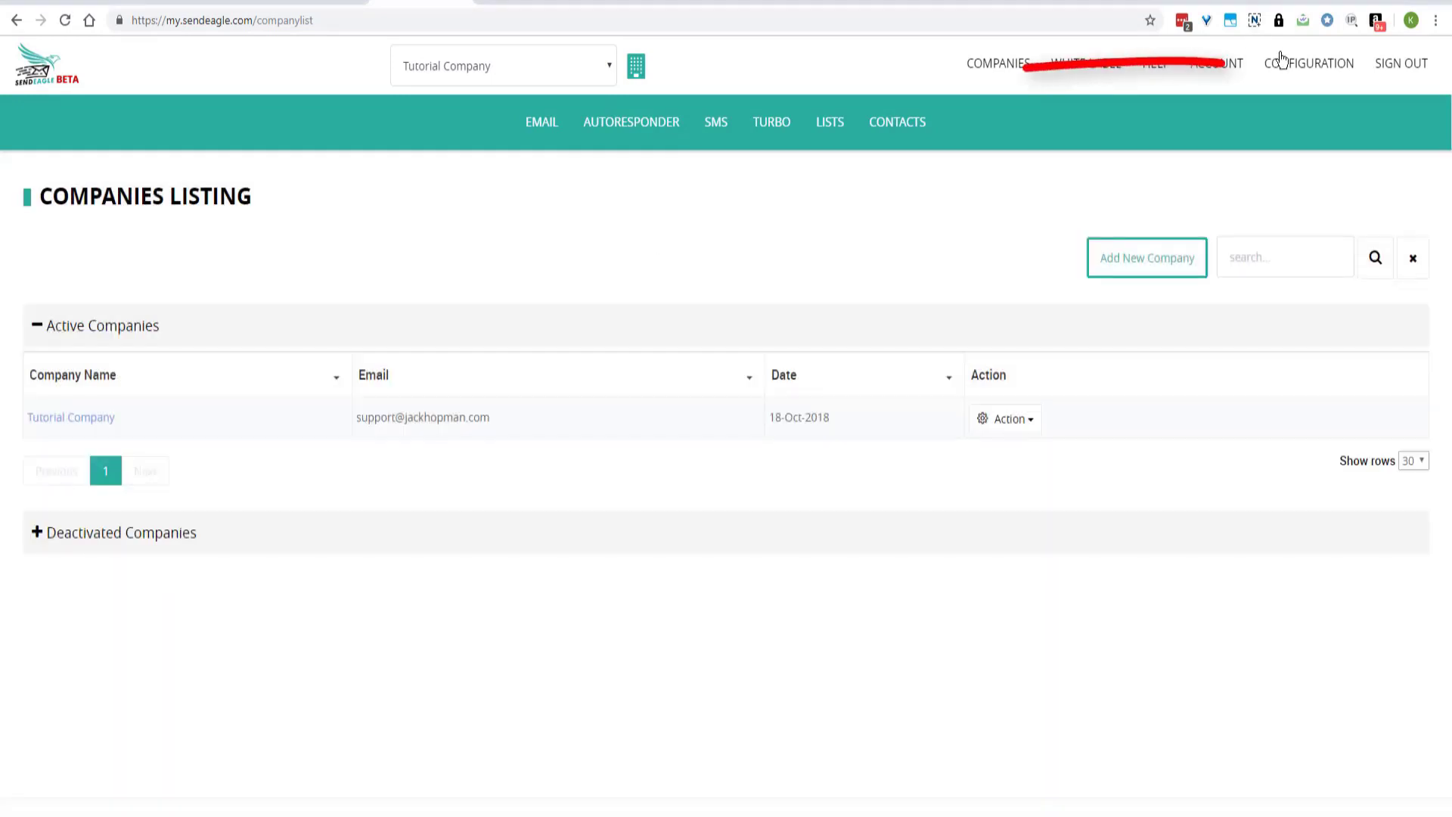
Select the account API key on SendEagle's integration page.
left_click(1308, 65)
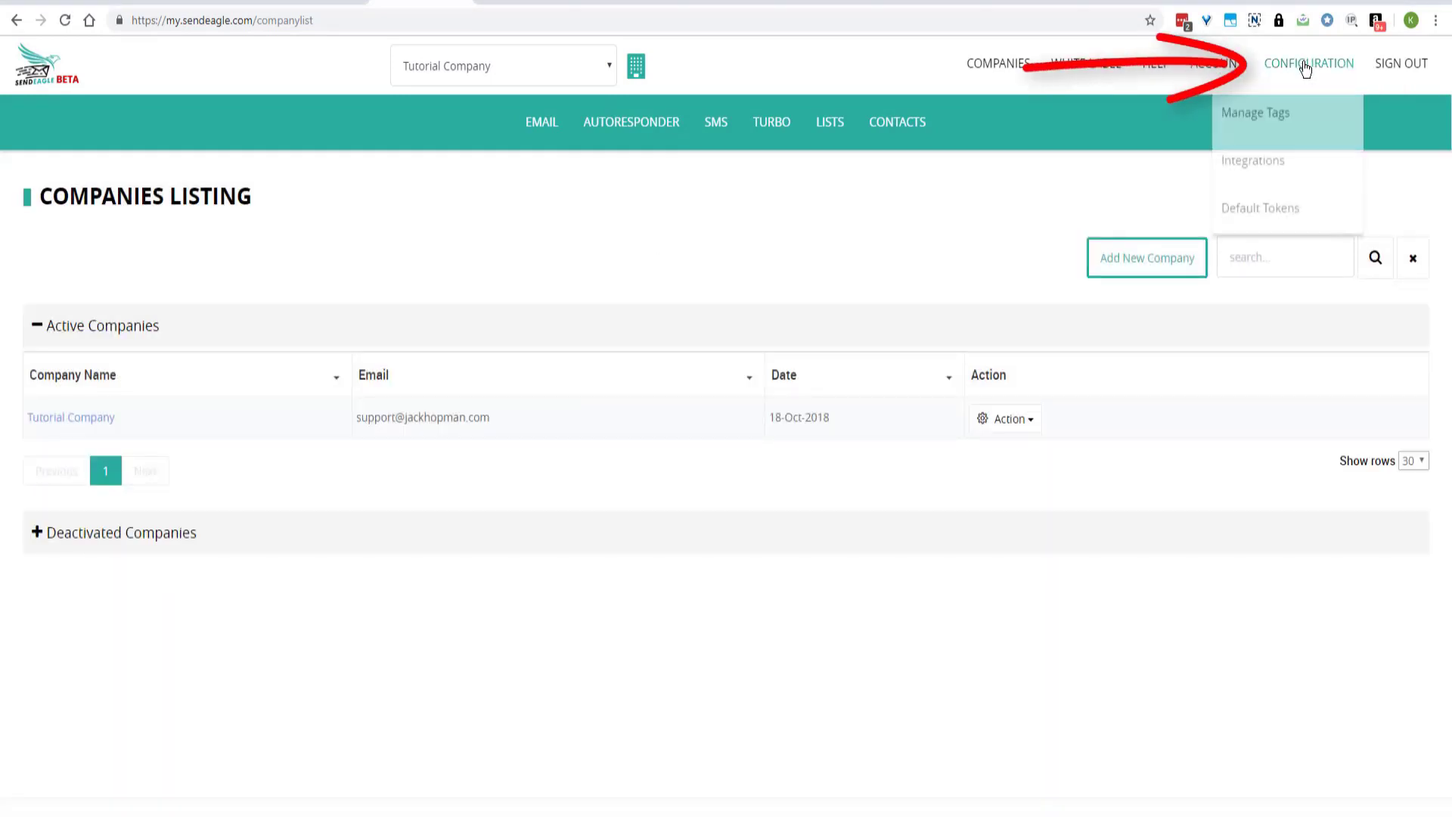
left_click(1243, 156)
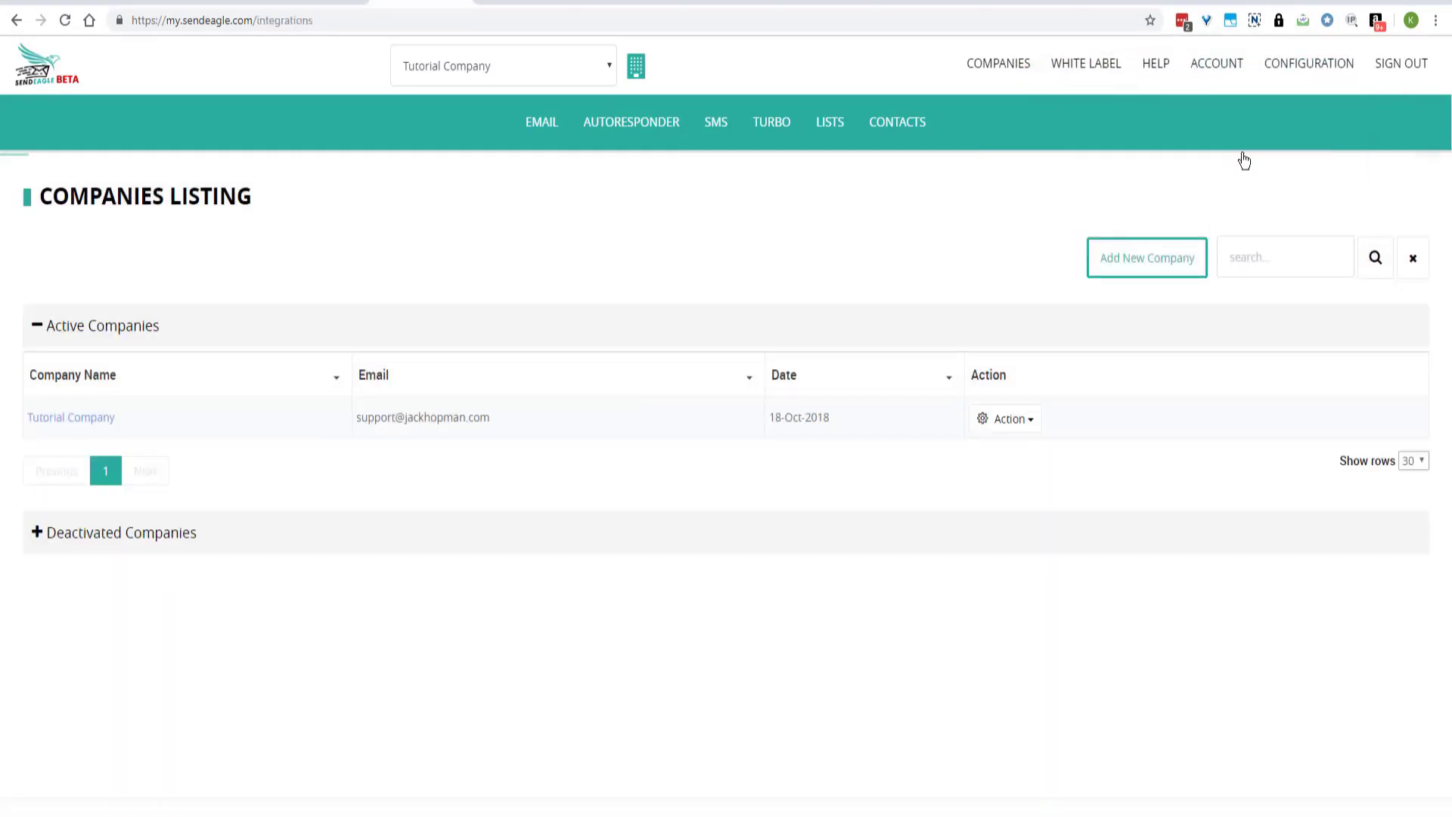
left_click(52, 269)
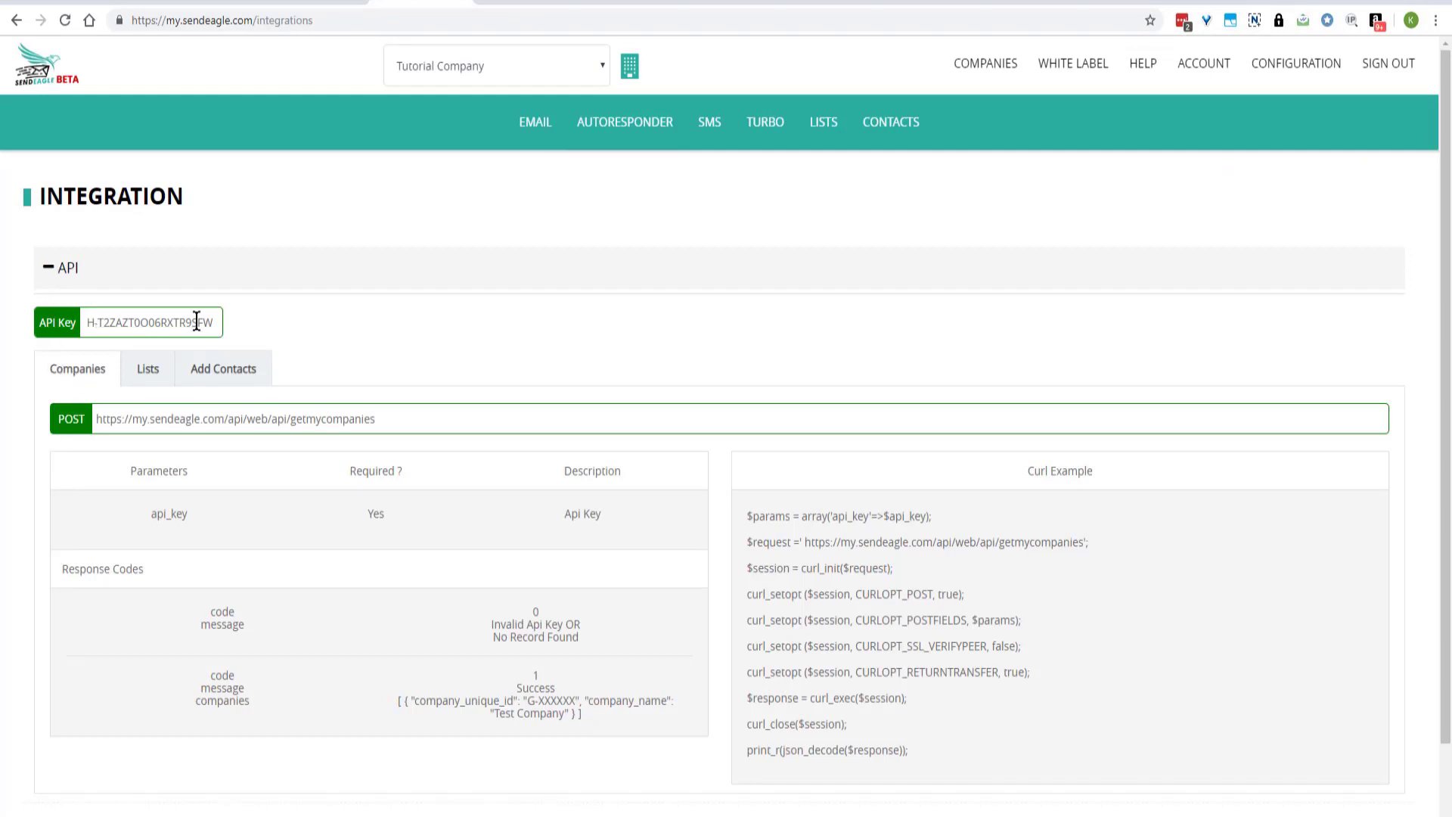
left_click_drag(220, 325, 86, 323)
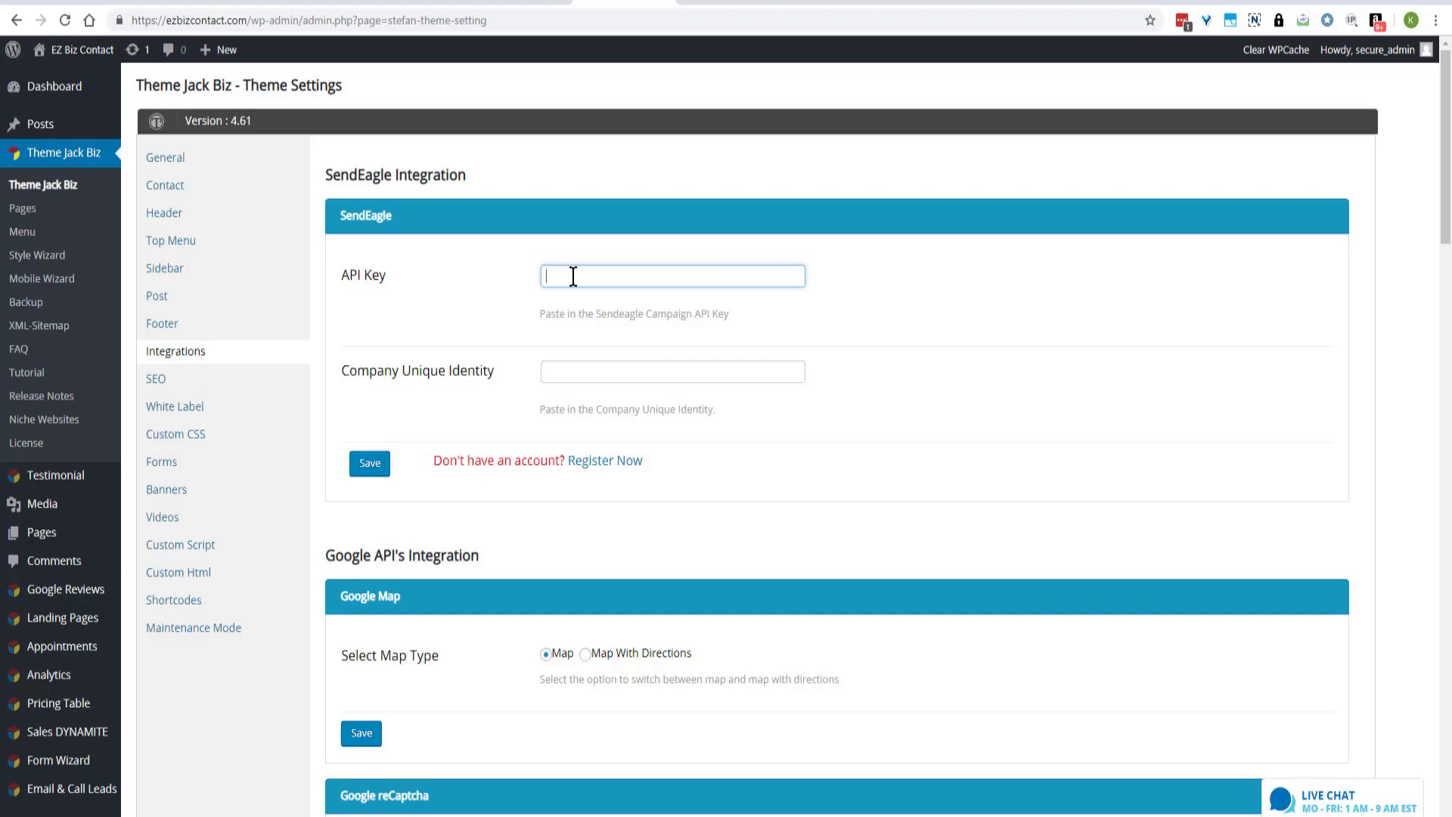
Paste the API key and Company Unique Identity into the SendEagle integration and save.
key("ctrl+v")
left_click(618, 368)
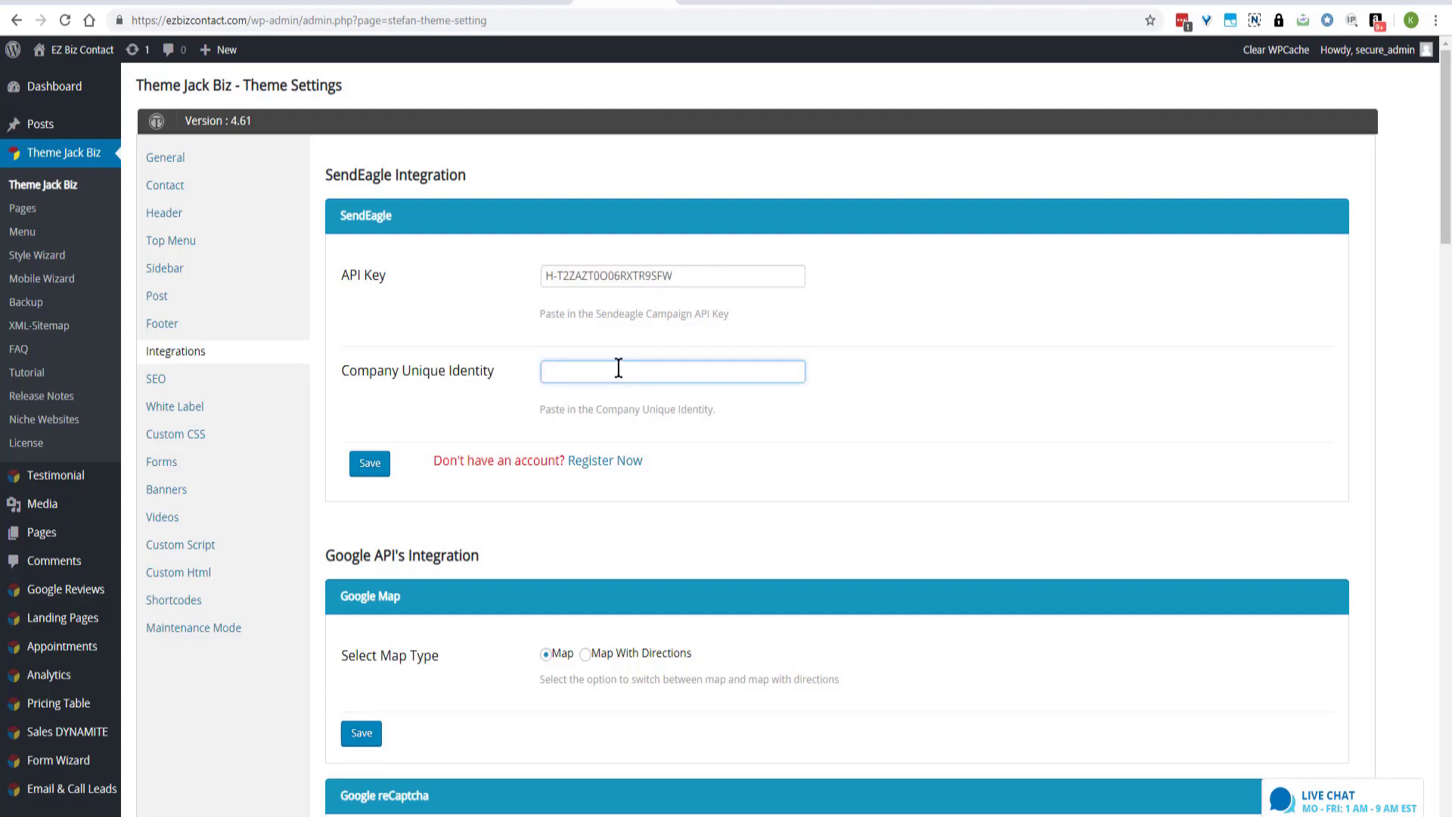
key("ctrl+v")
left_click(371, 466)
left_click_drag(678, 327, 1008, 352)
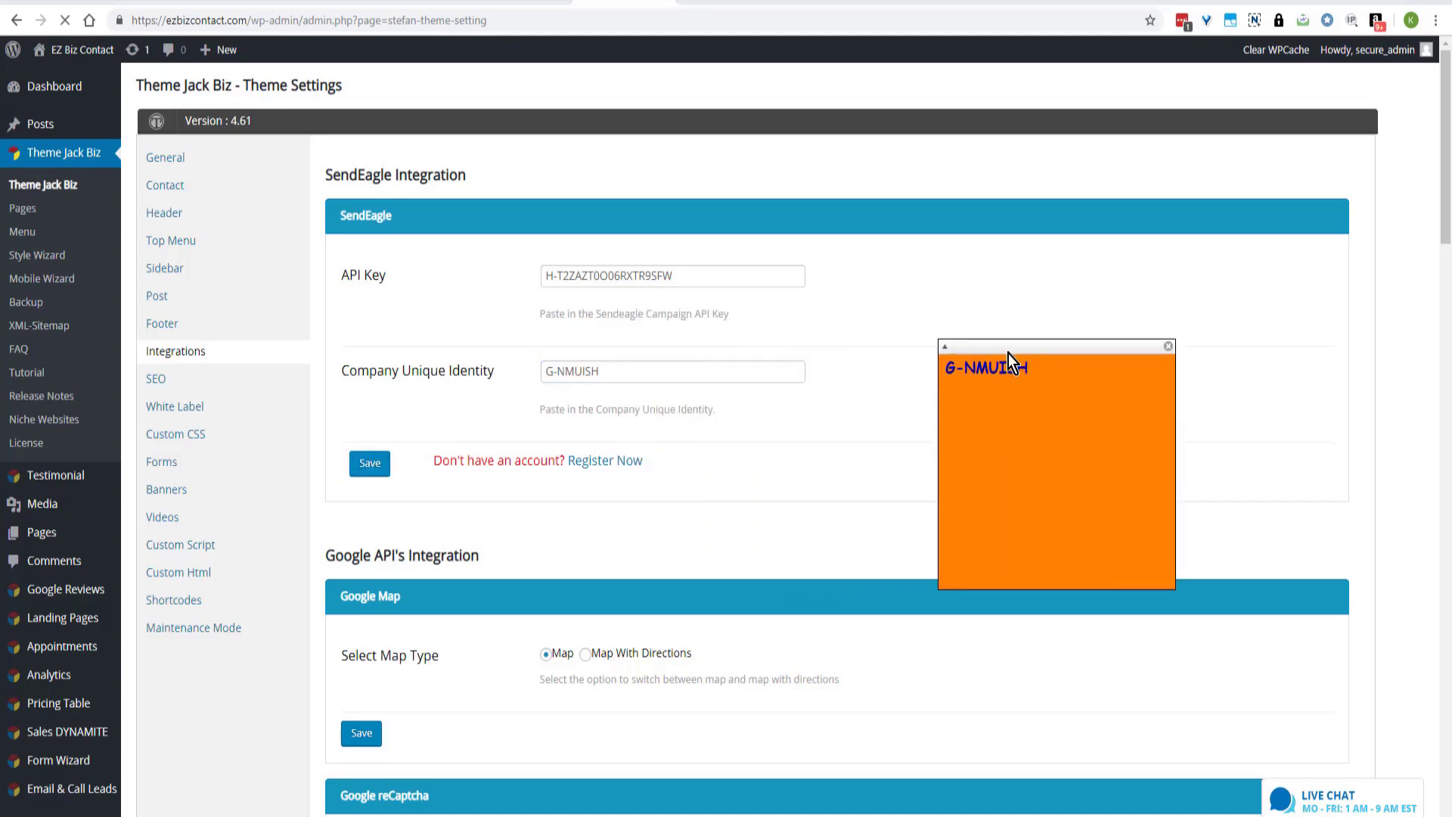
left_click(1168, 350)
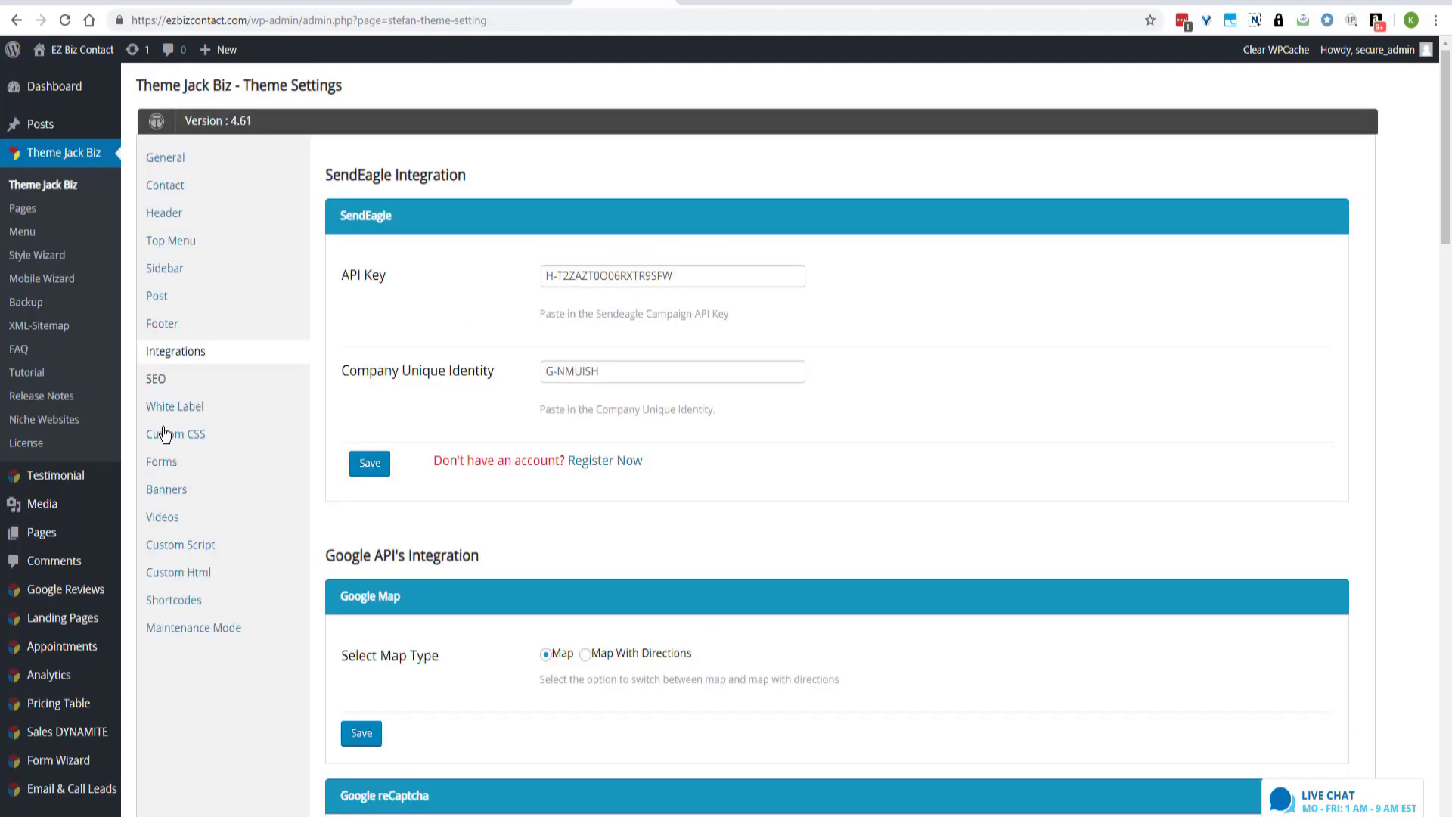
Edit the Contact Us page and open the module picker for its middle column.
left_click(57, 542)
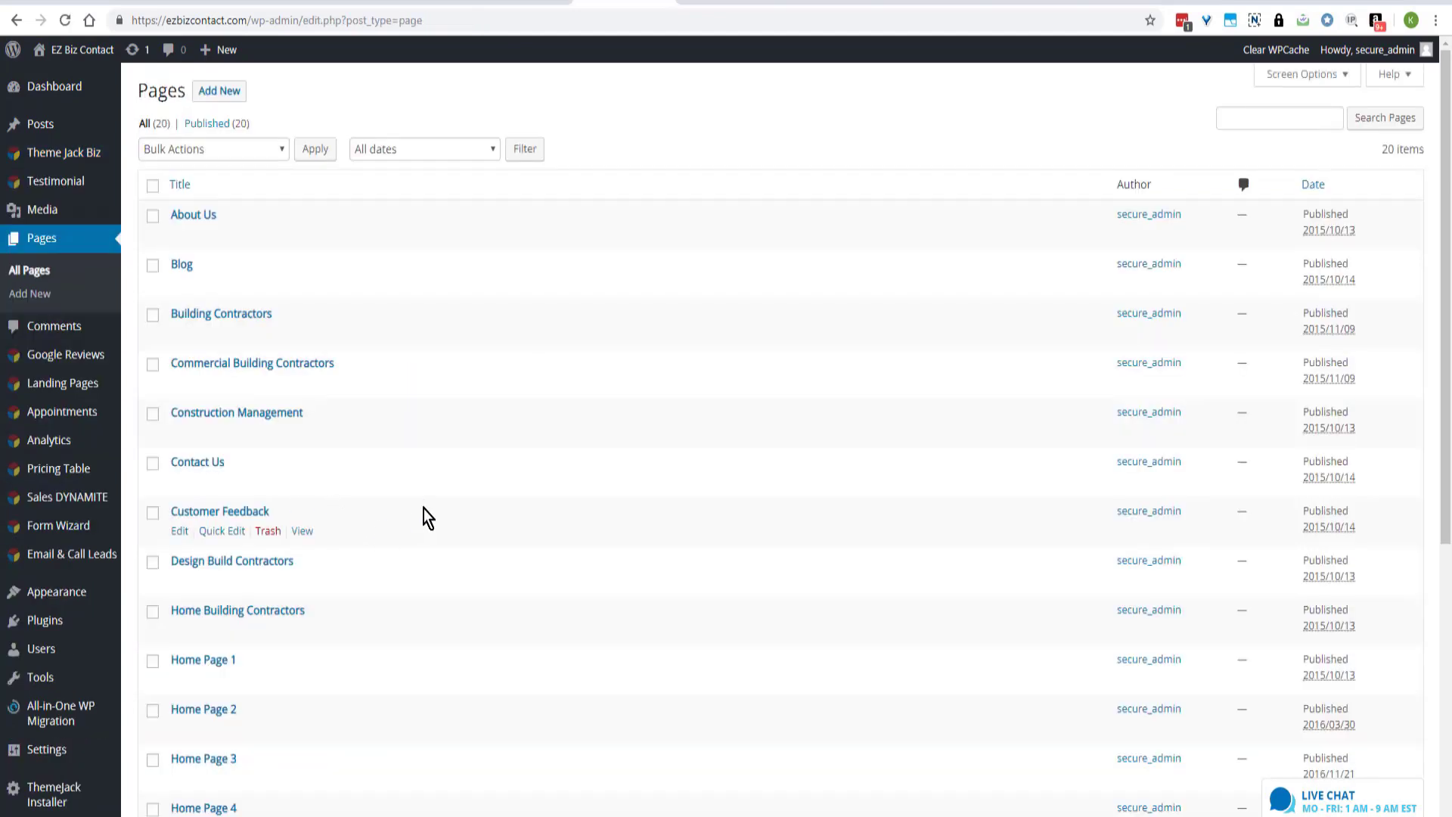
scroll(421, 512, "down", 2)
scroll(211, 452, "up", 2)
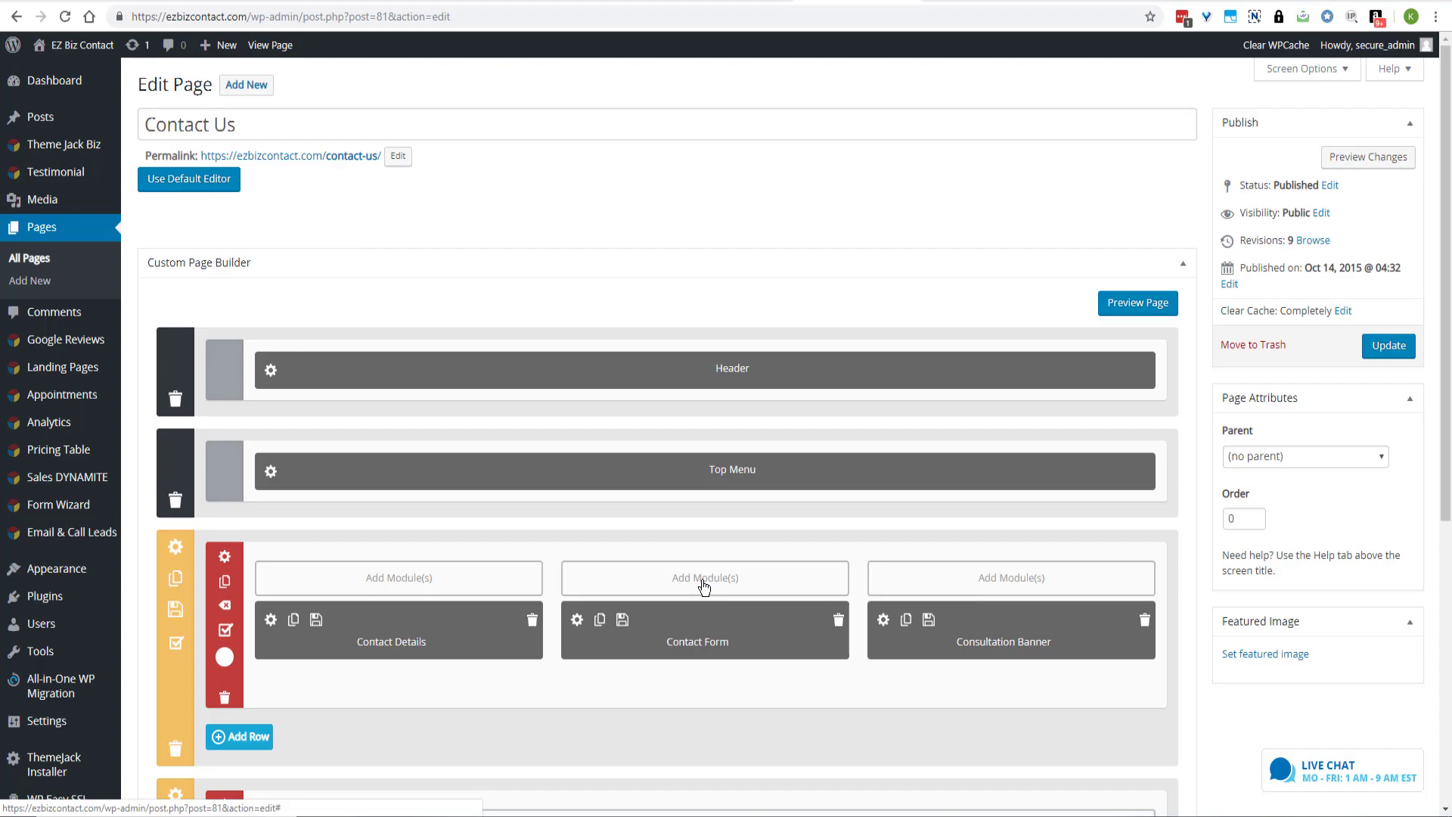
left_click(703, 579)
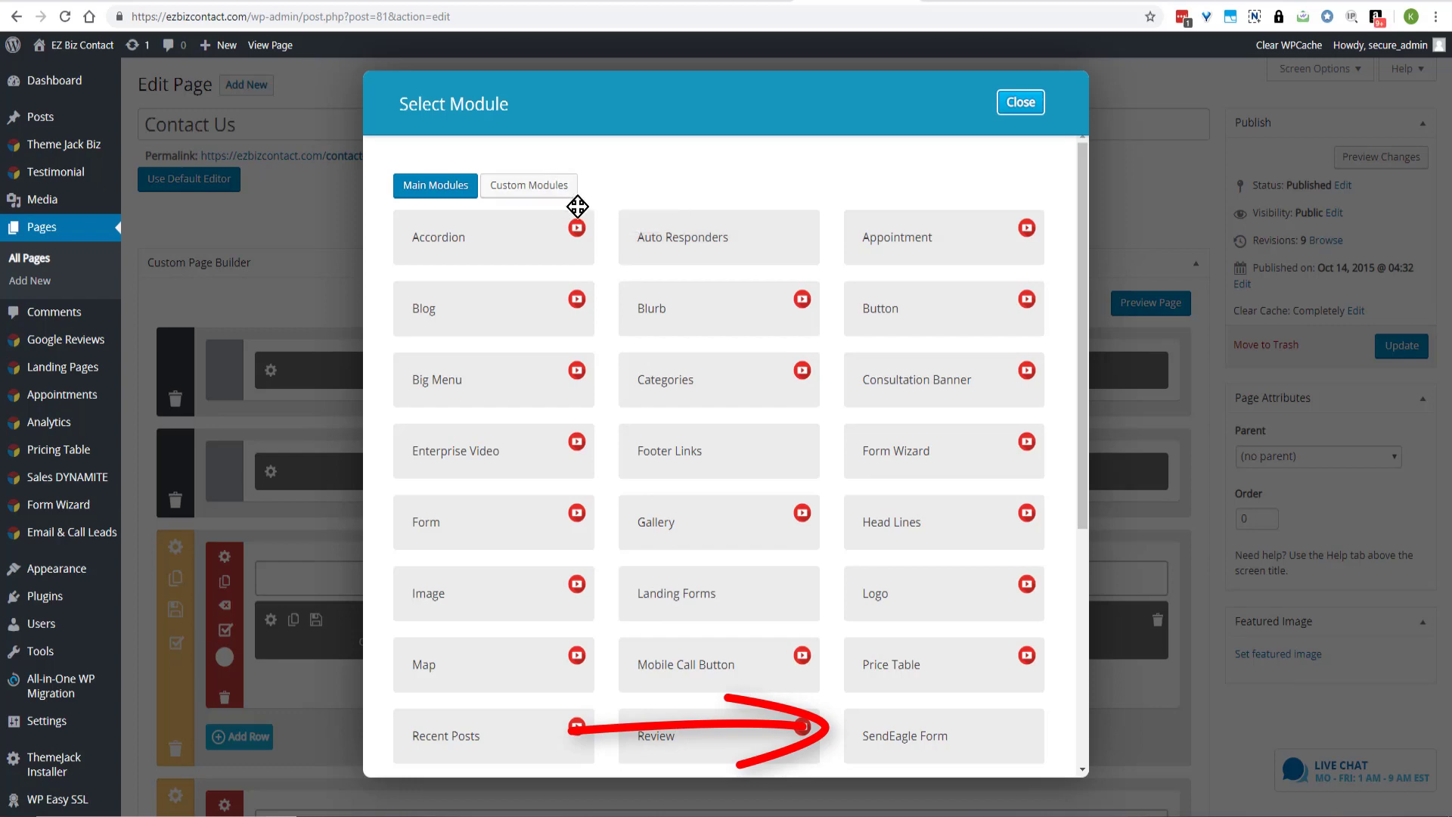
Add a SendEagle Form module, check the empty reCaptcha keys, and return to the page editor.
left_click(885, 745)
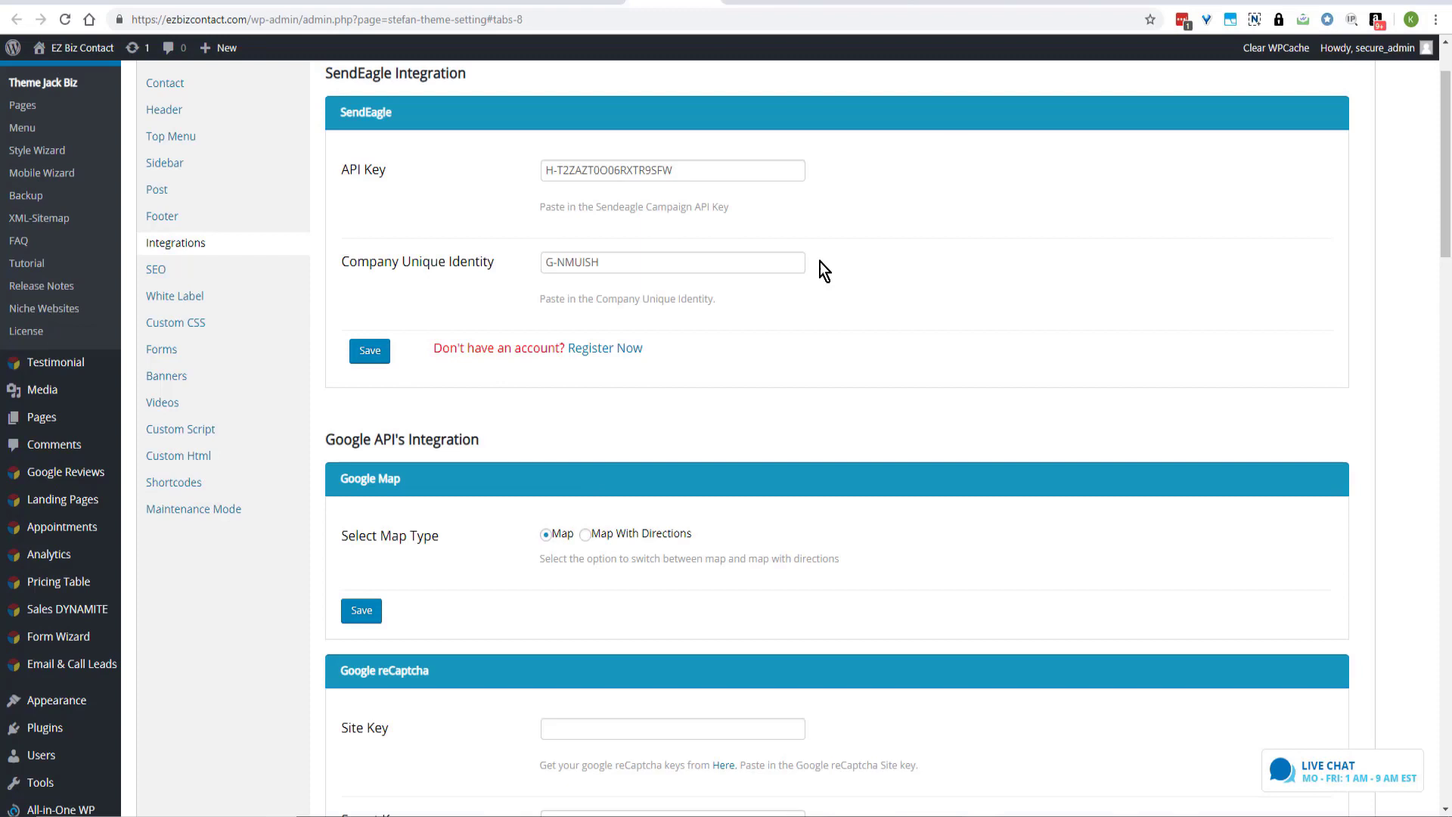
scroll(517, 522, "down", 3)
left_click(594, 490)
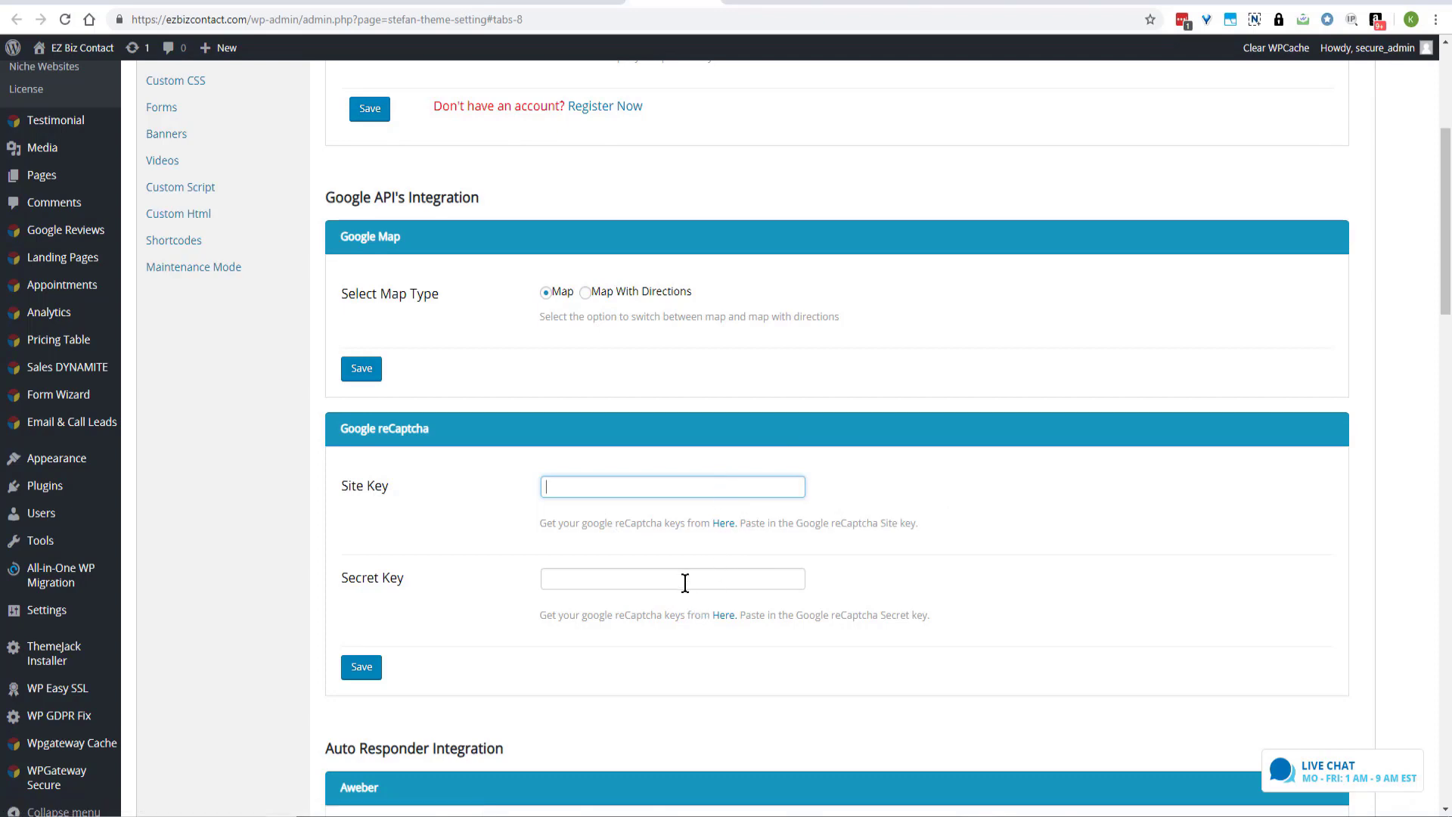
left_click(574, 6)
Enable the form box shadow and set the form background colour.
left_click(471, 543)
scroll(529, 529, "down", 3)
left_click(517, 464)
left_click(585, 652)
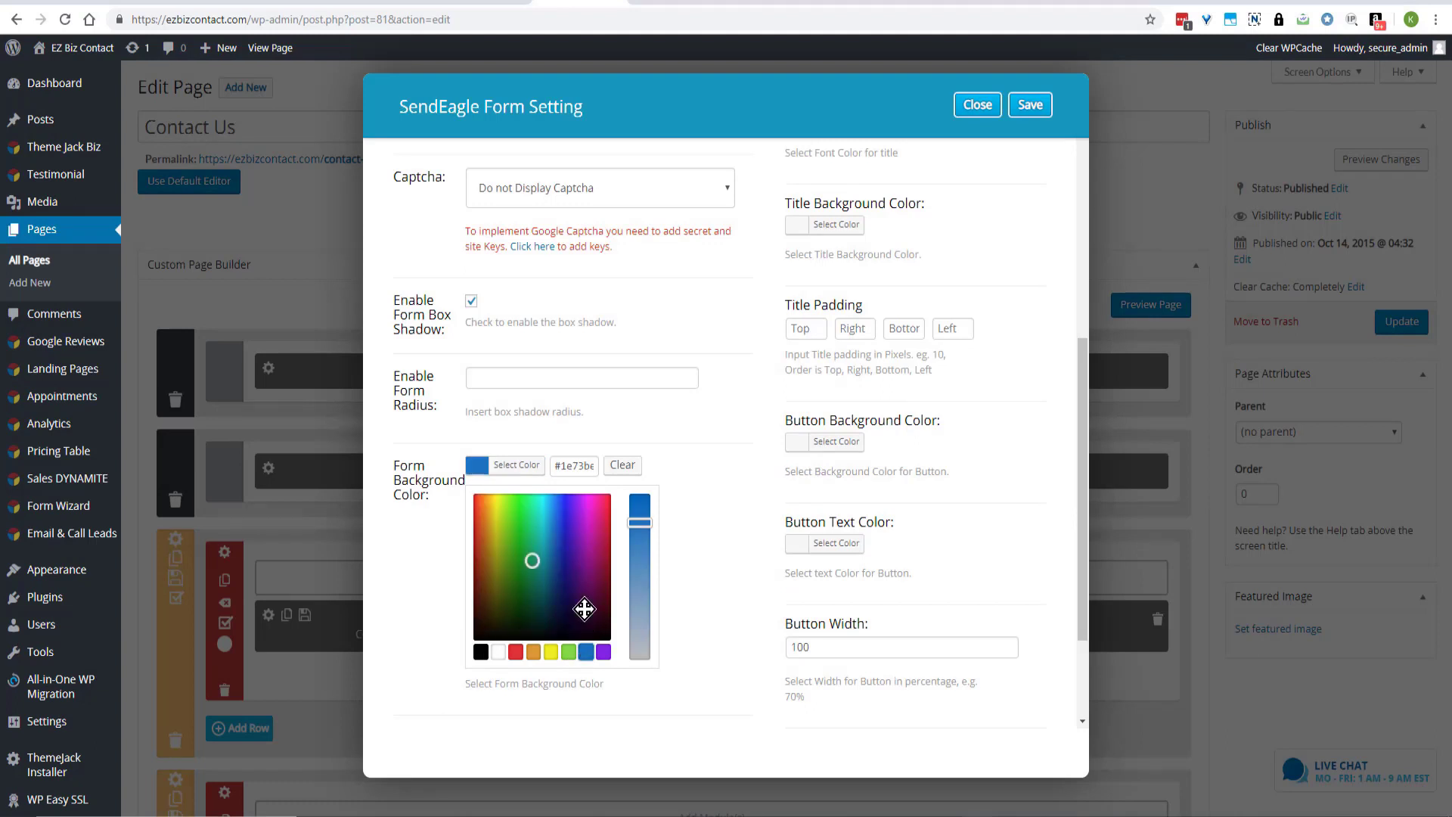
scroll(960, 265, "up", 4)
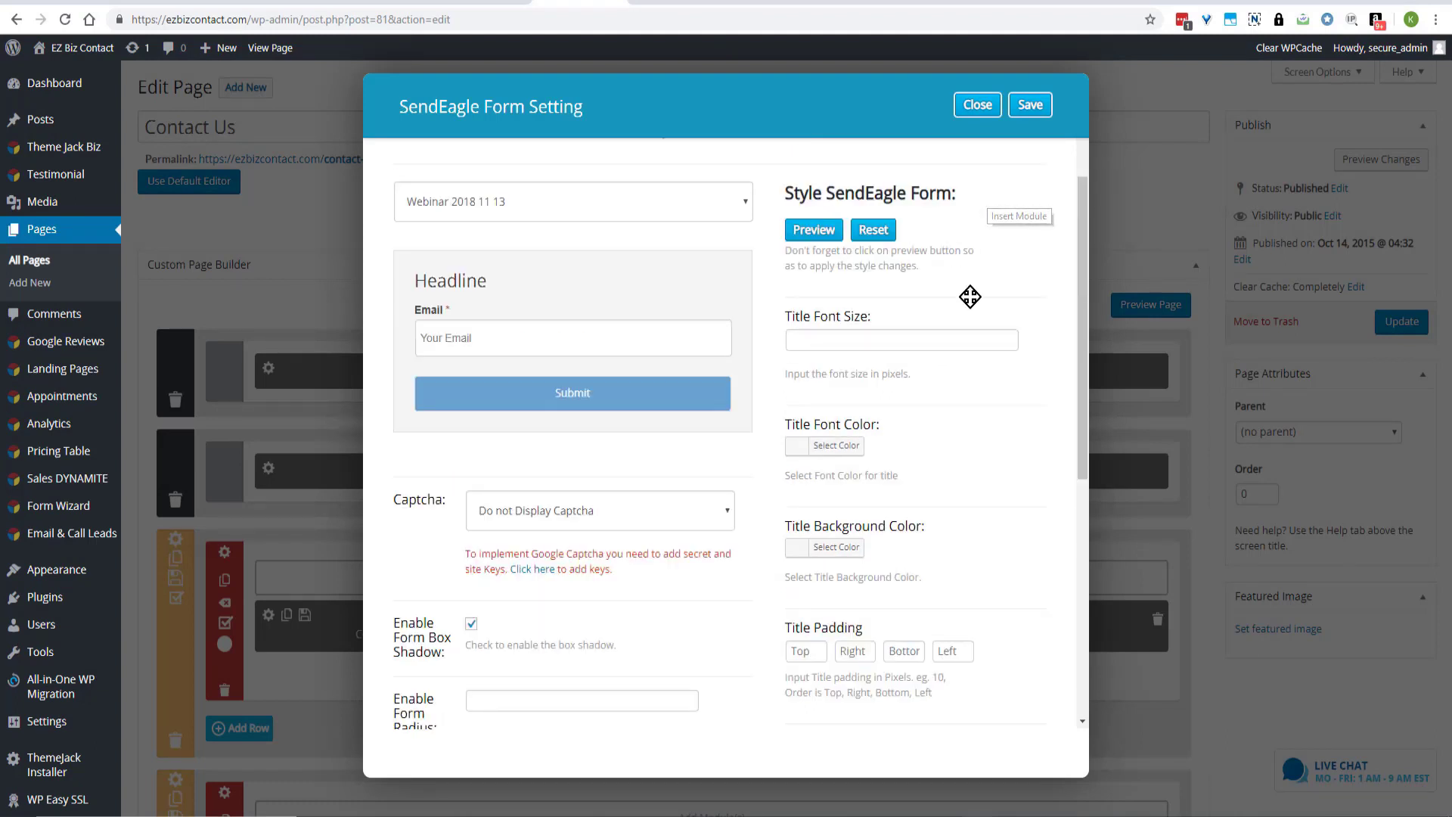
Set the title font size to 18 and pick a title font colour, reviewing the remaining settings.
left_click(878, 334)
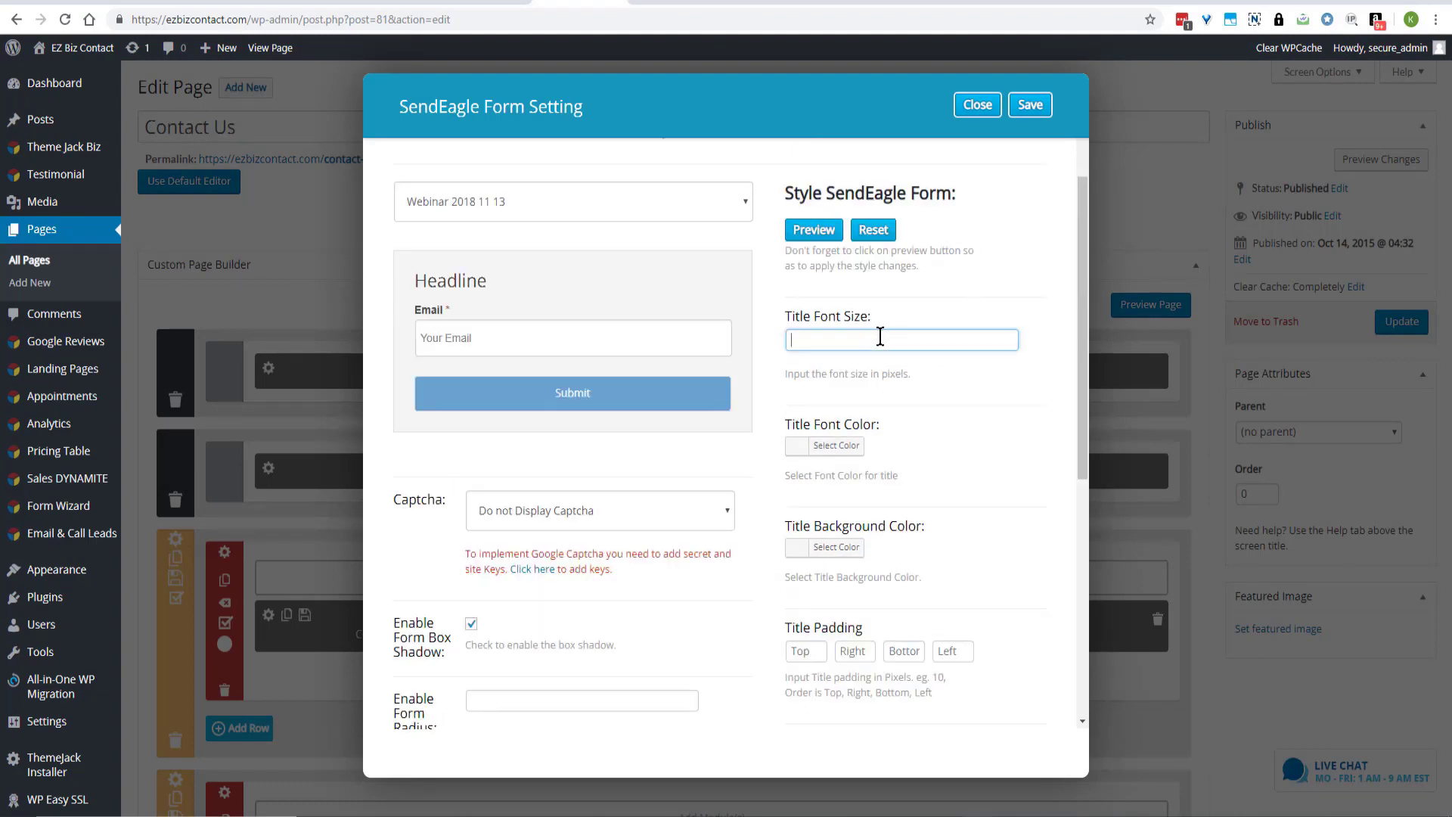
type("18")
left_click(835, 445)
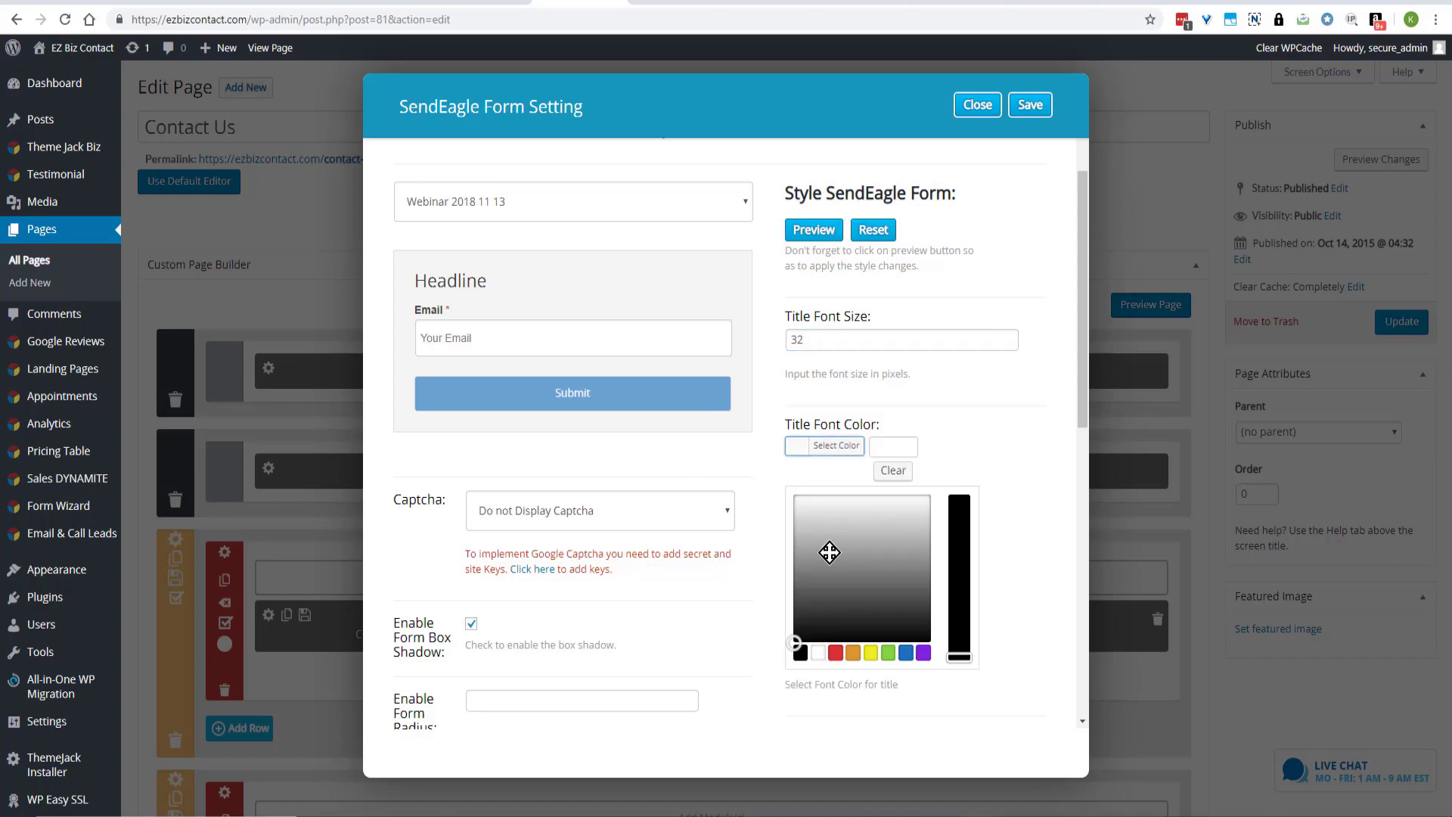
scroll(898, 350, "down", 2)
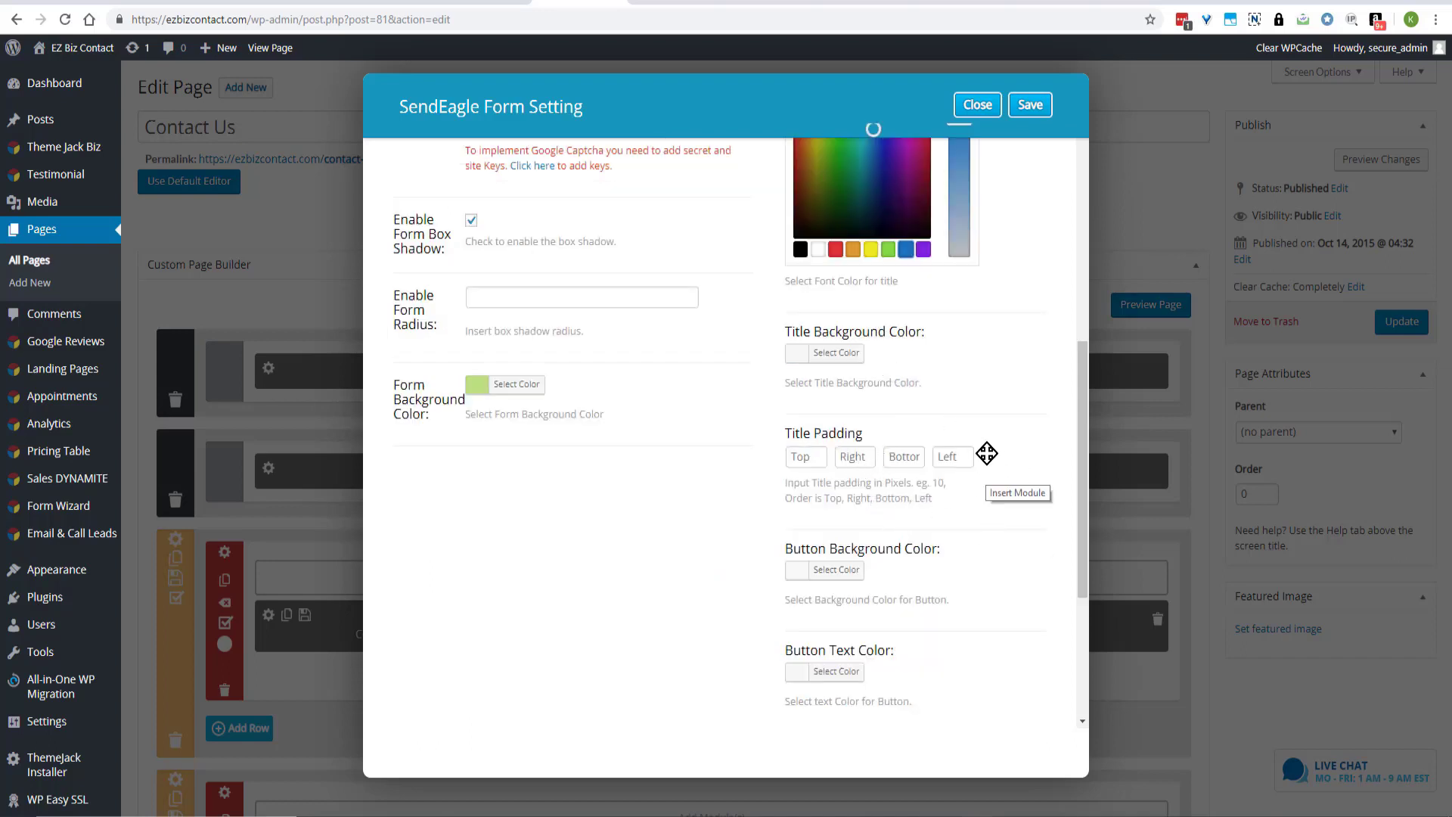
scroll(983, 450, "down", 2)
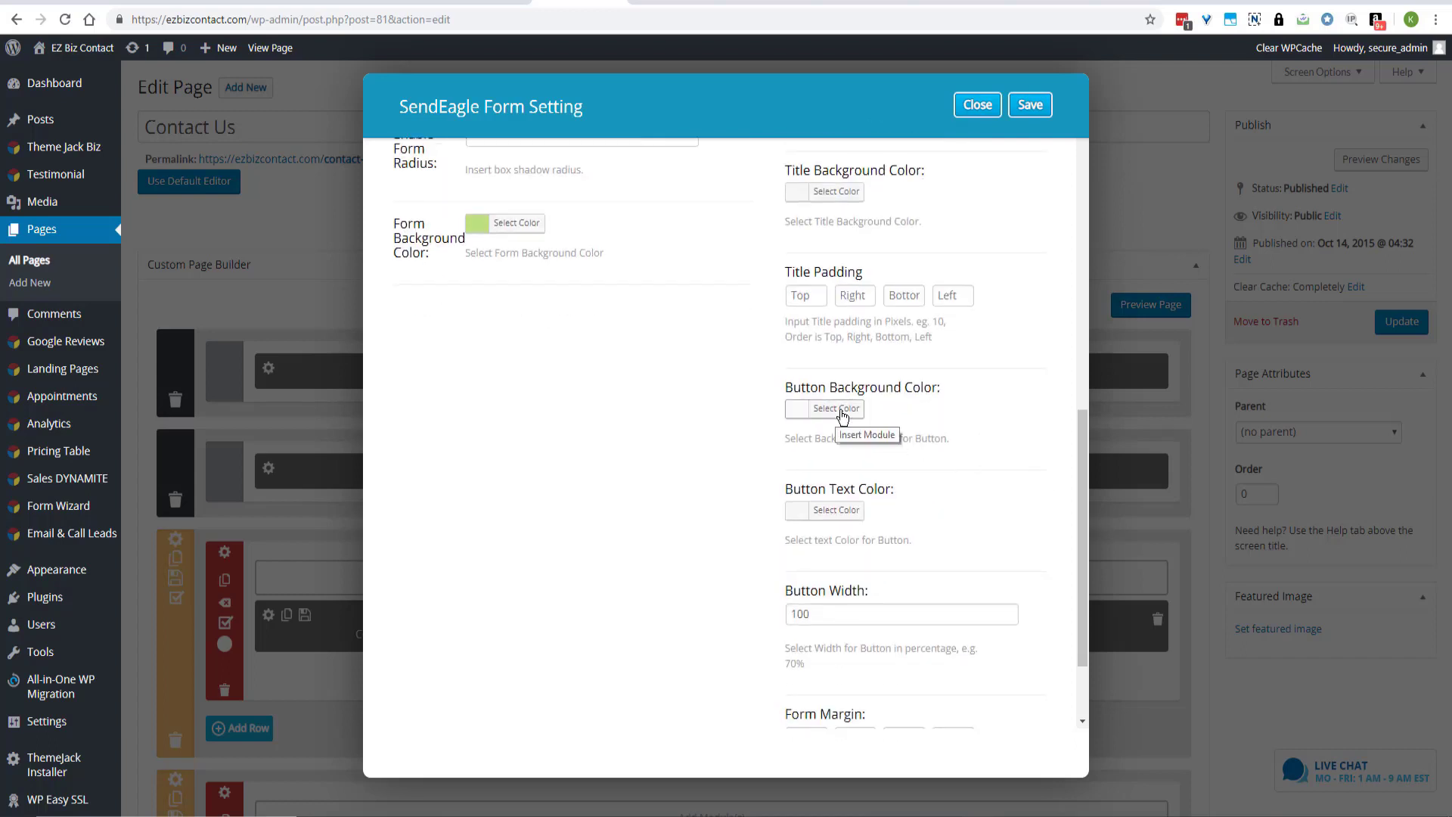
scroll(917, 512, "down", 2)
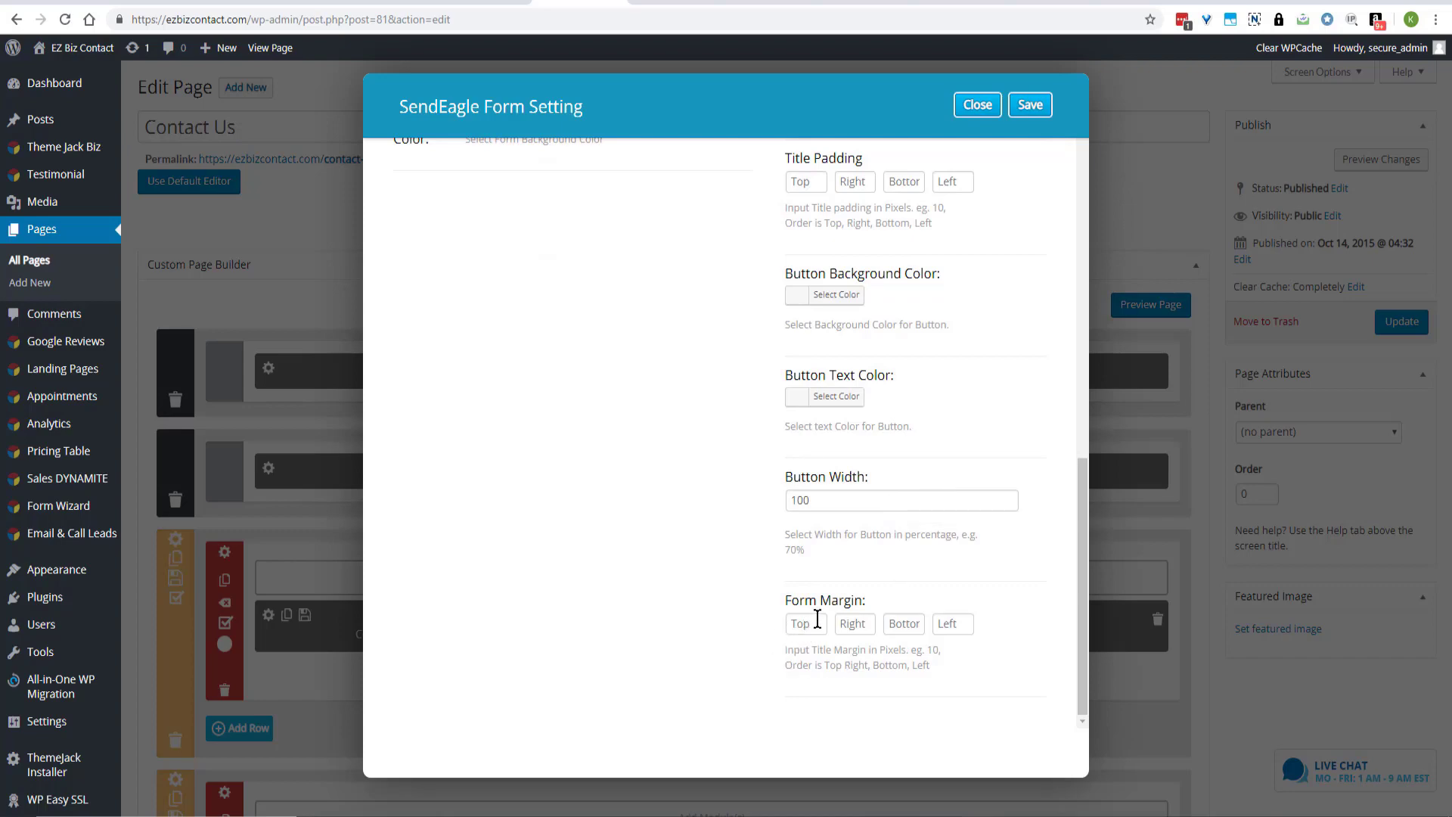
scroll(1005, 529, "up", 8)
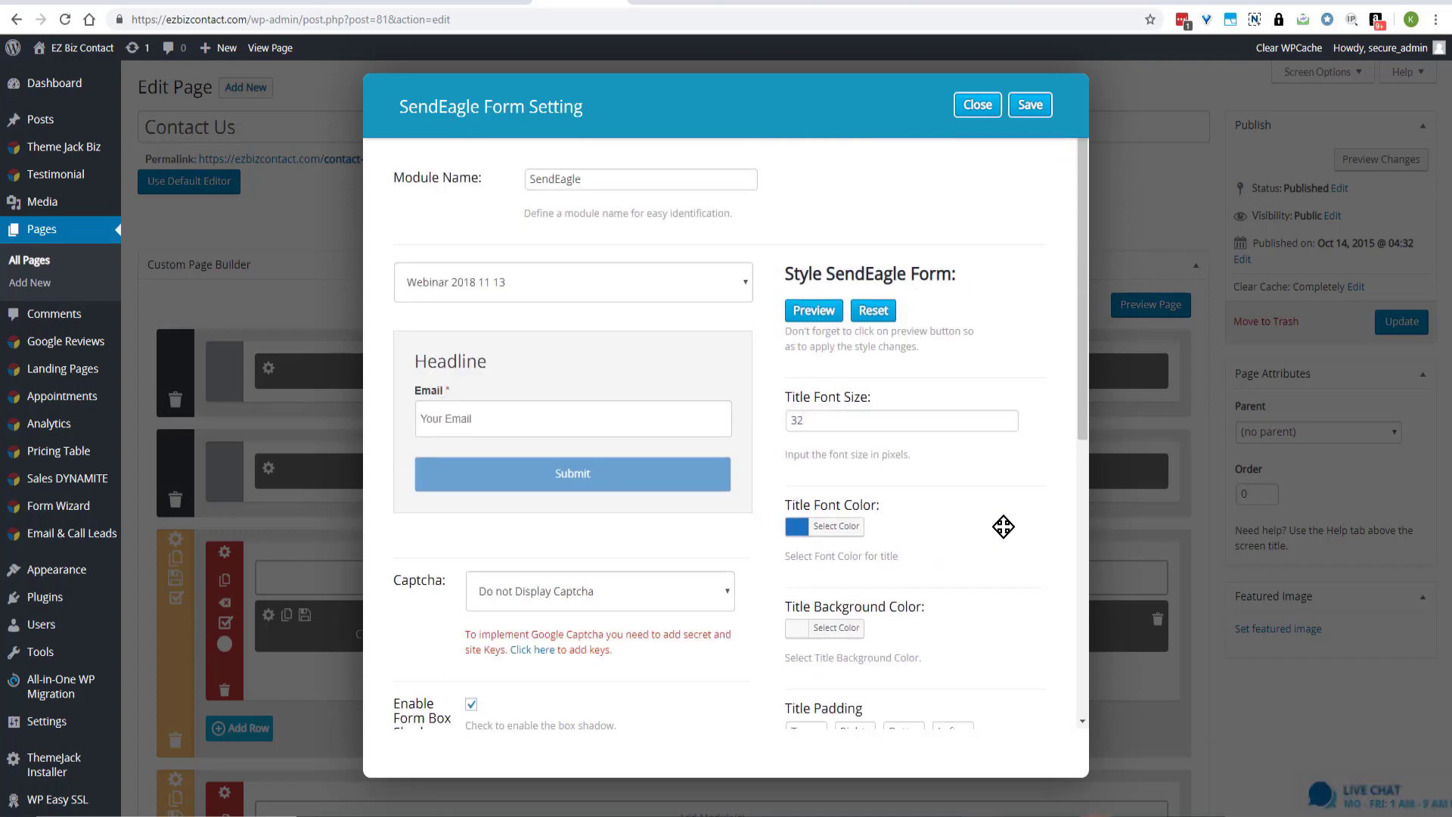
Update the Contact Us page and preview it with the styled SendEagle form.
left_click(1031, 104)
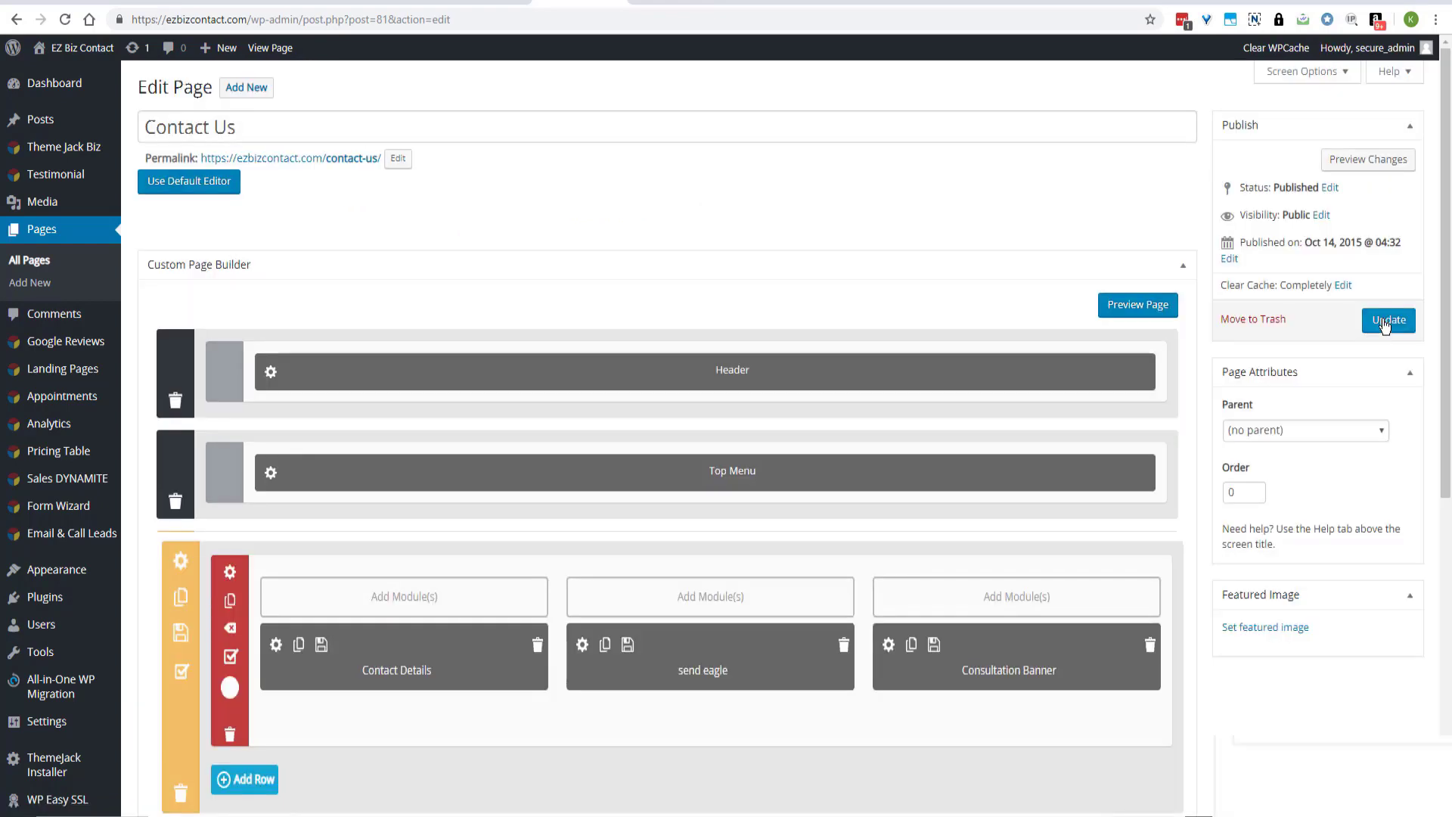
left_click(1384, 322)
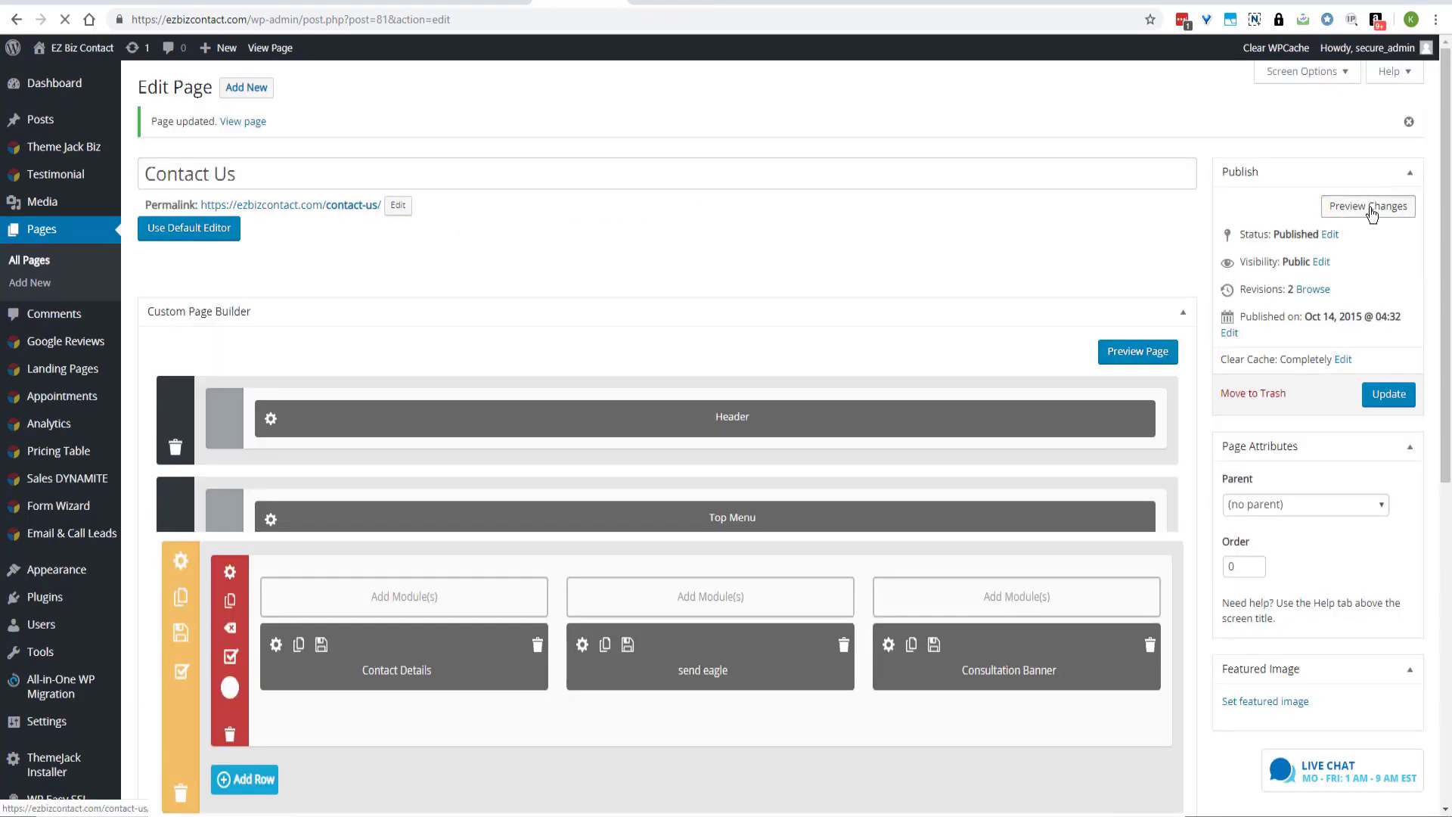
left_click(1372, 209)
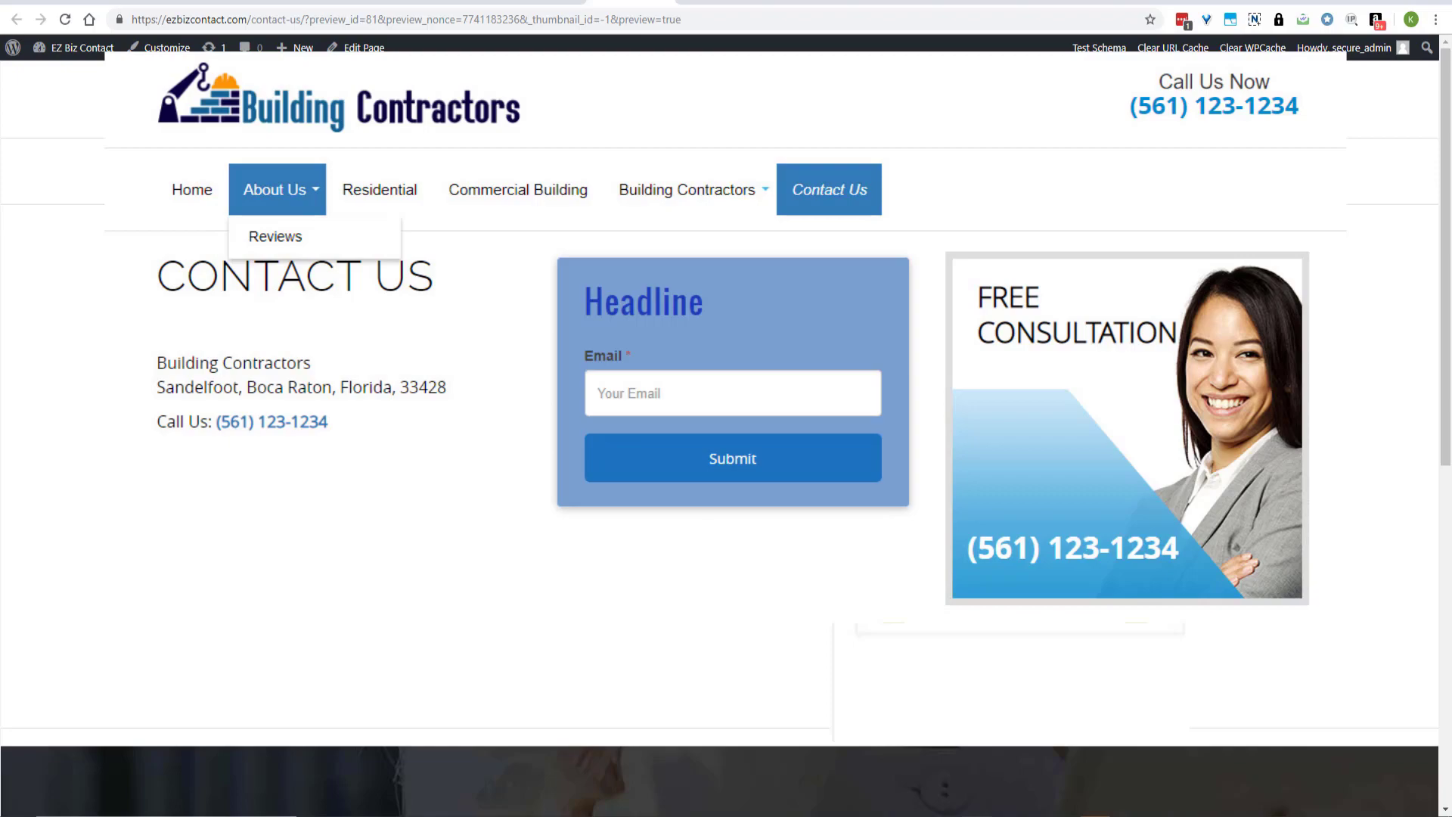
Open the send eagle module's style settings and slightly adjust the title font colour.
left_click(1059, 6)
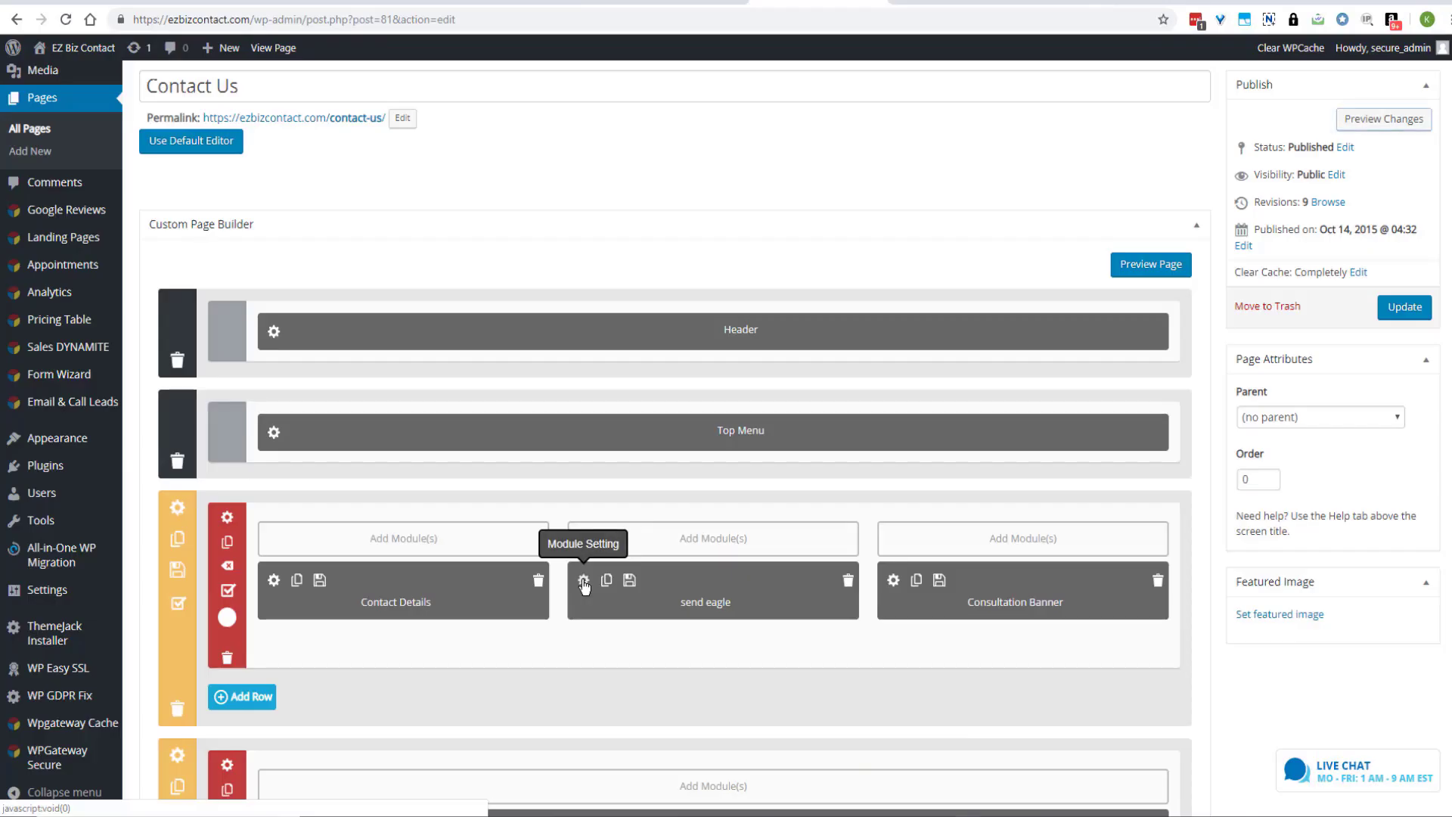
left_click(583, 581)
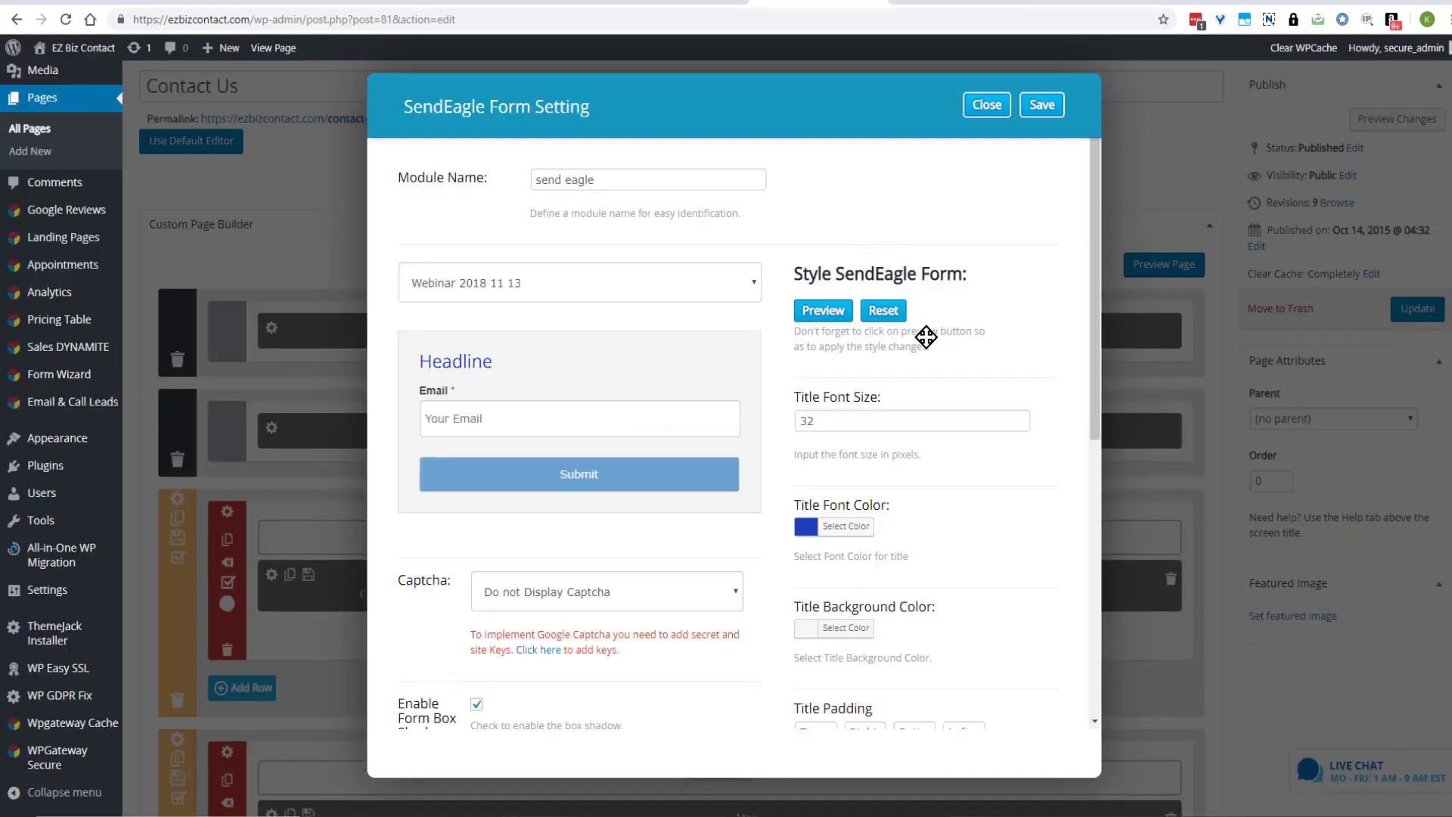
scroll(744, 374, "down", 1)
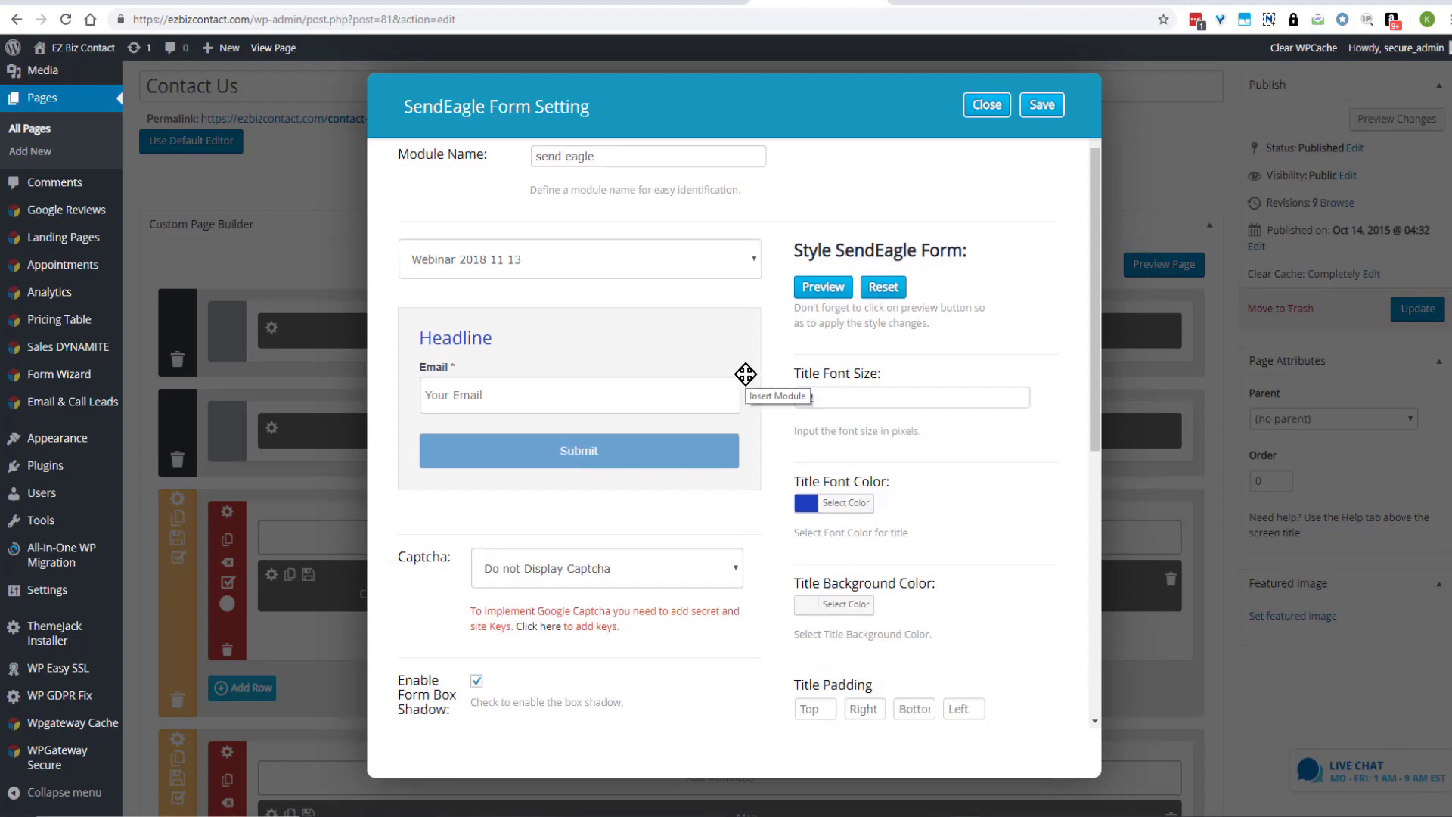
scroll(745, 374, "down", 2)
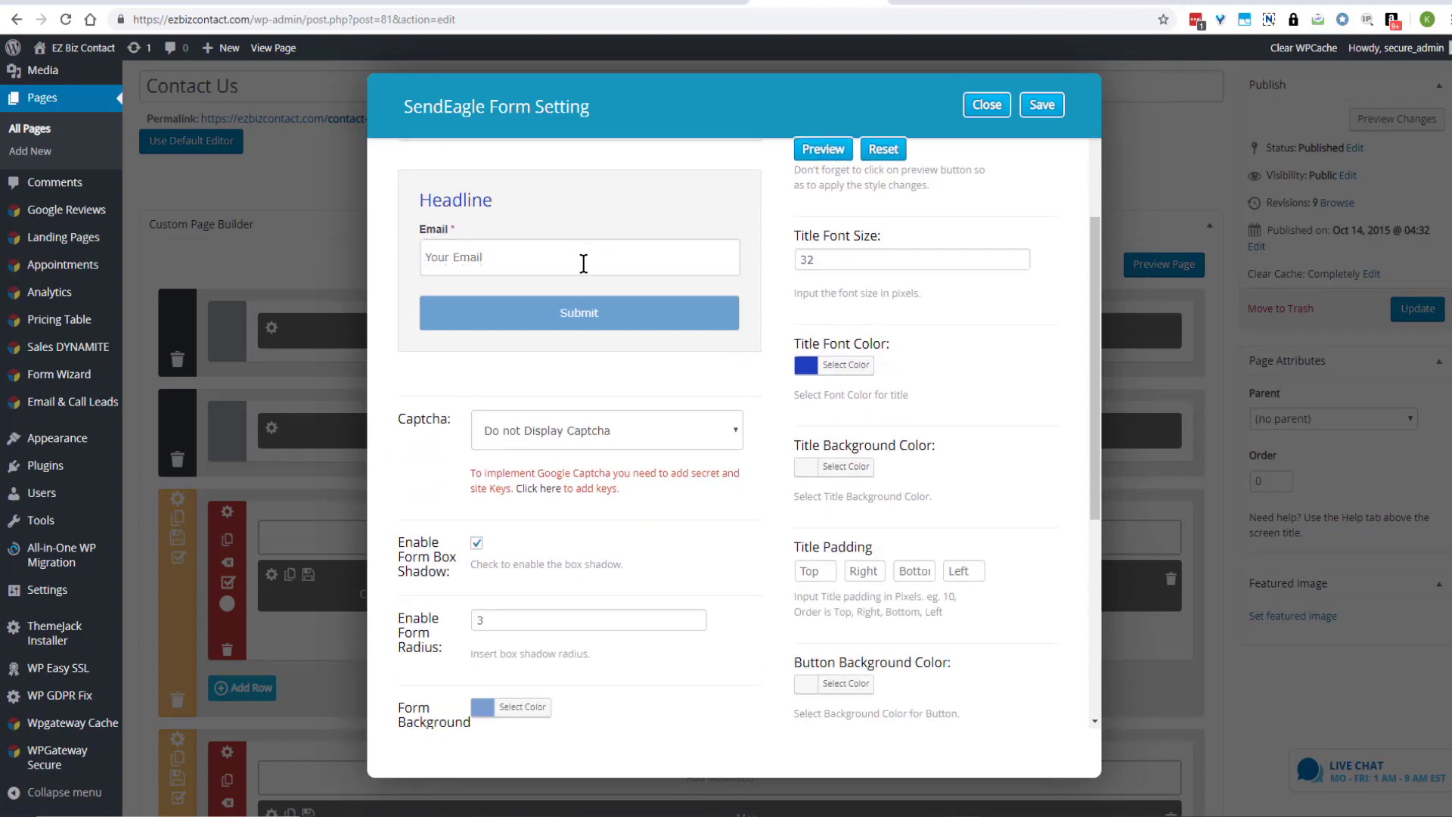
left_click(844, 364)
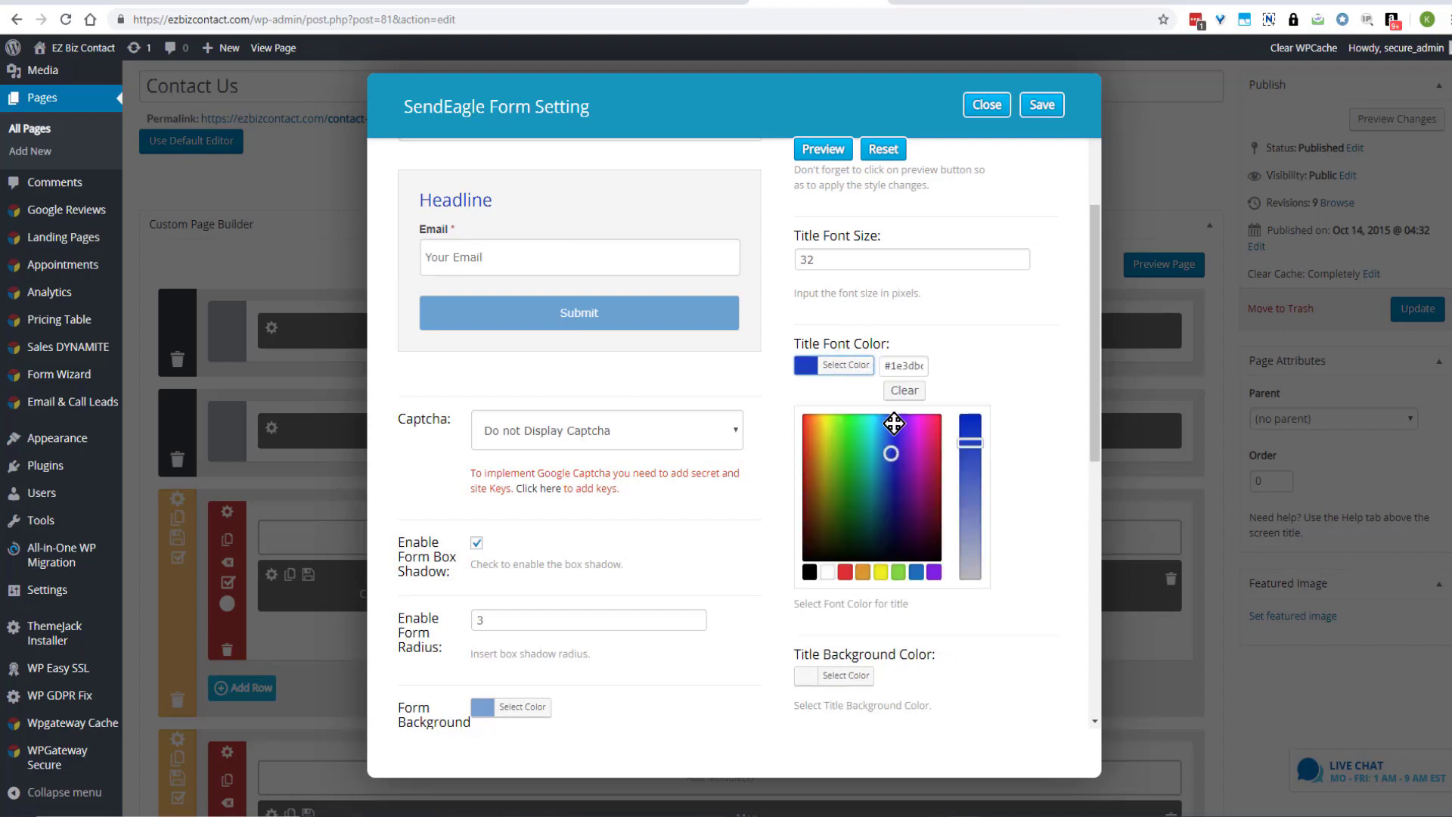
left_click(973, 441)
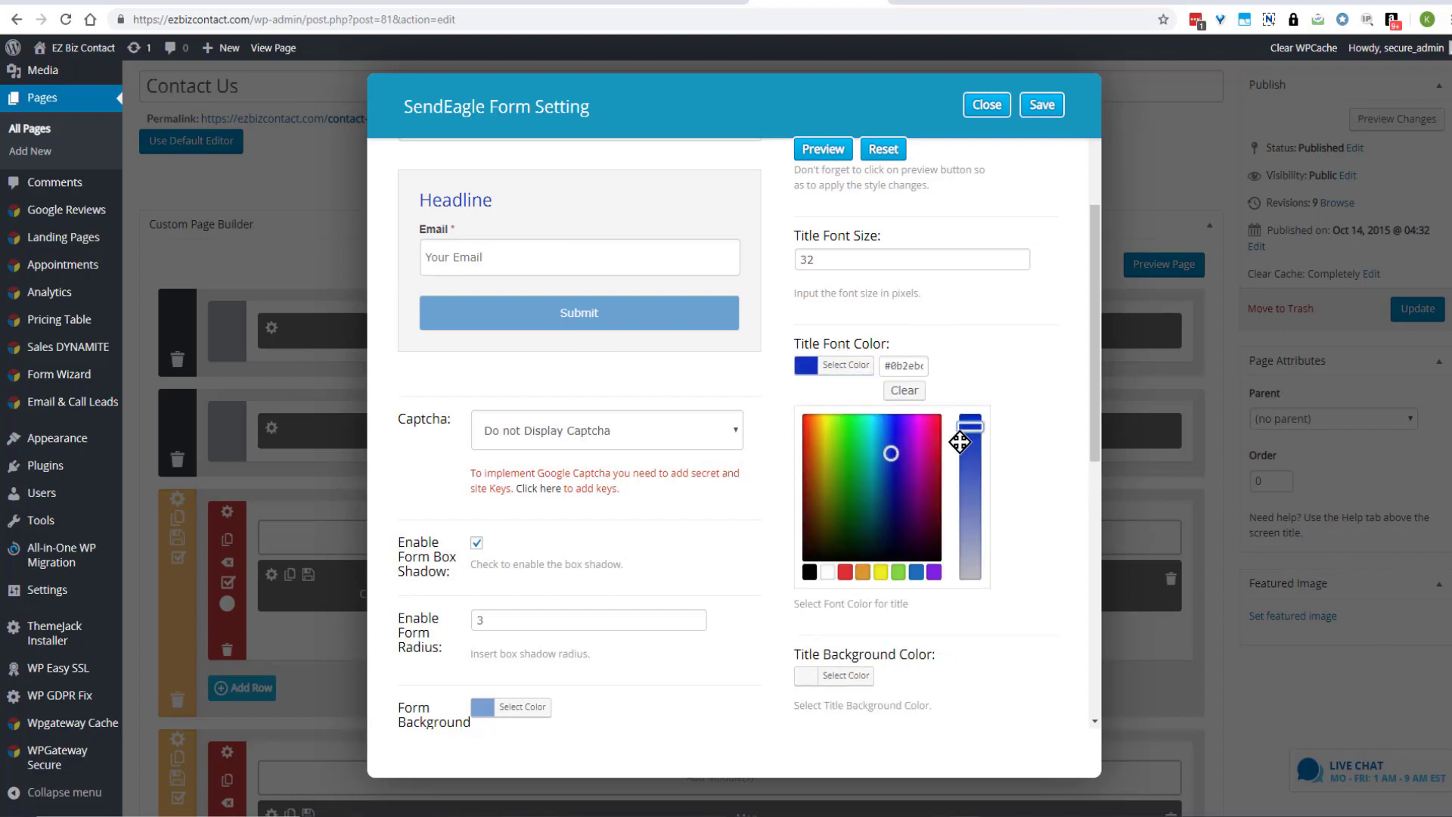
Make the button background a deeper blue (#2132ce) and save the form style settings.
scroll(908, 394, "down", 4)
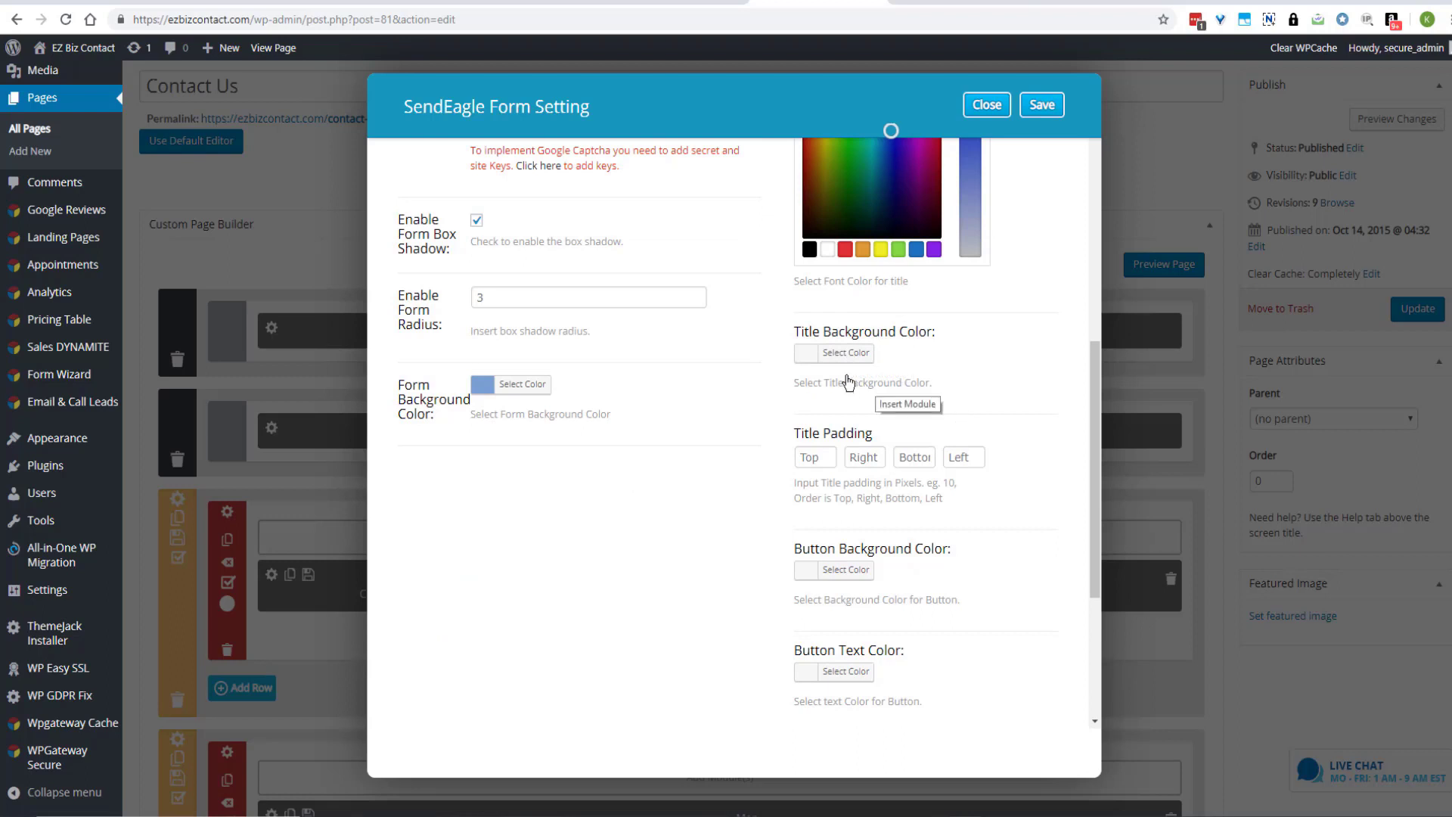
scroll(847, 383, "down", 3)
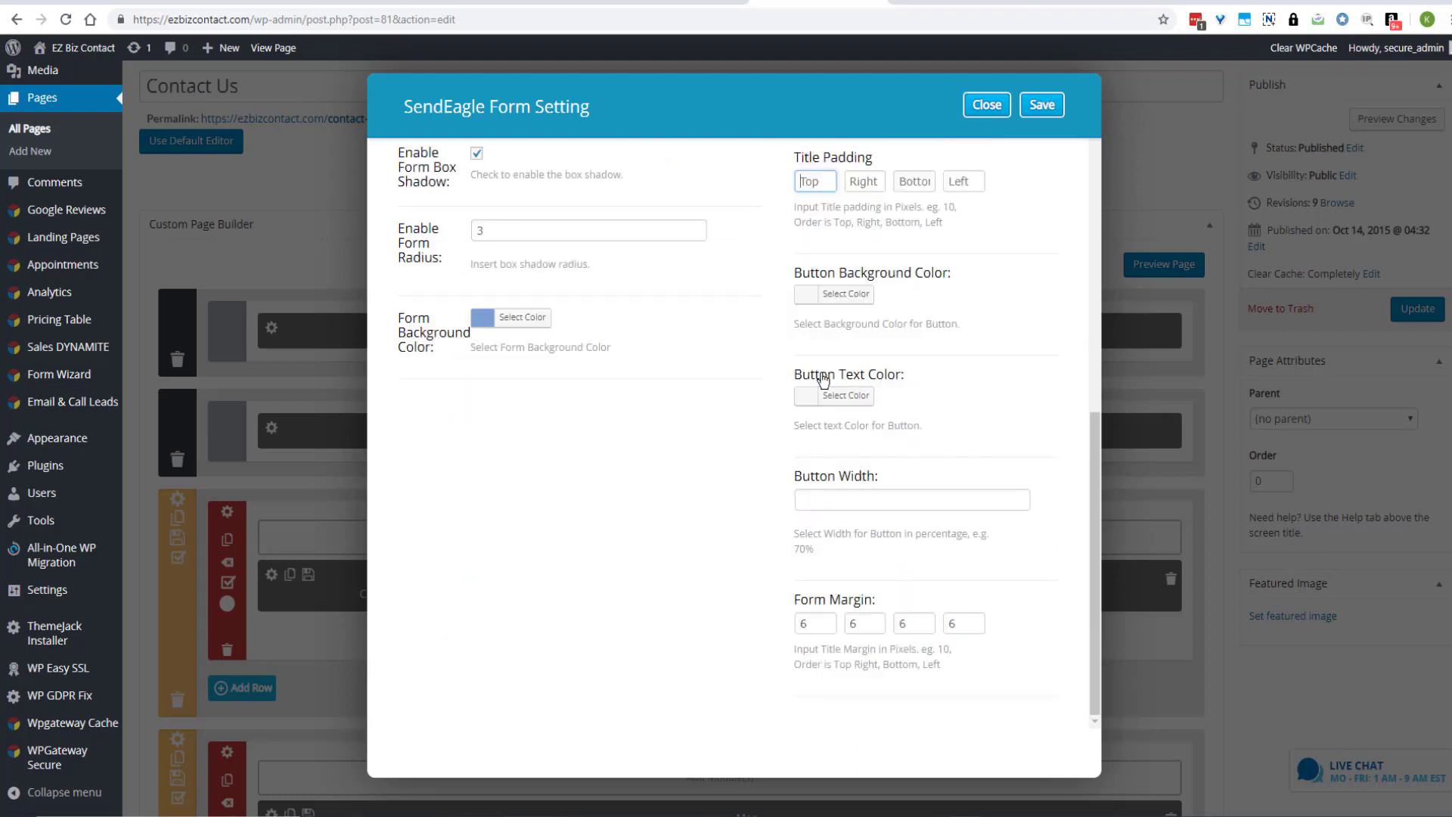
left_click(844, 294)
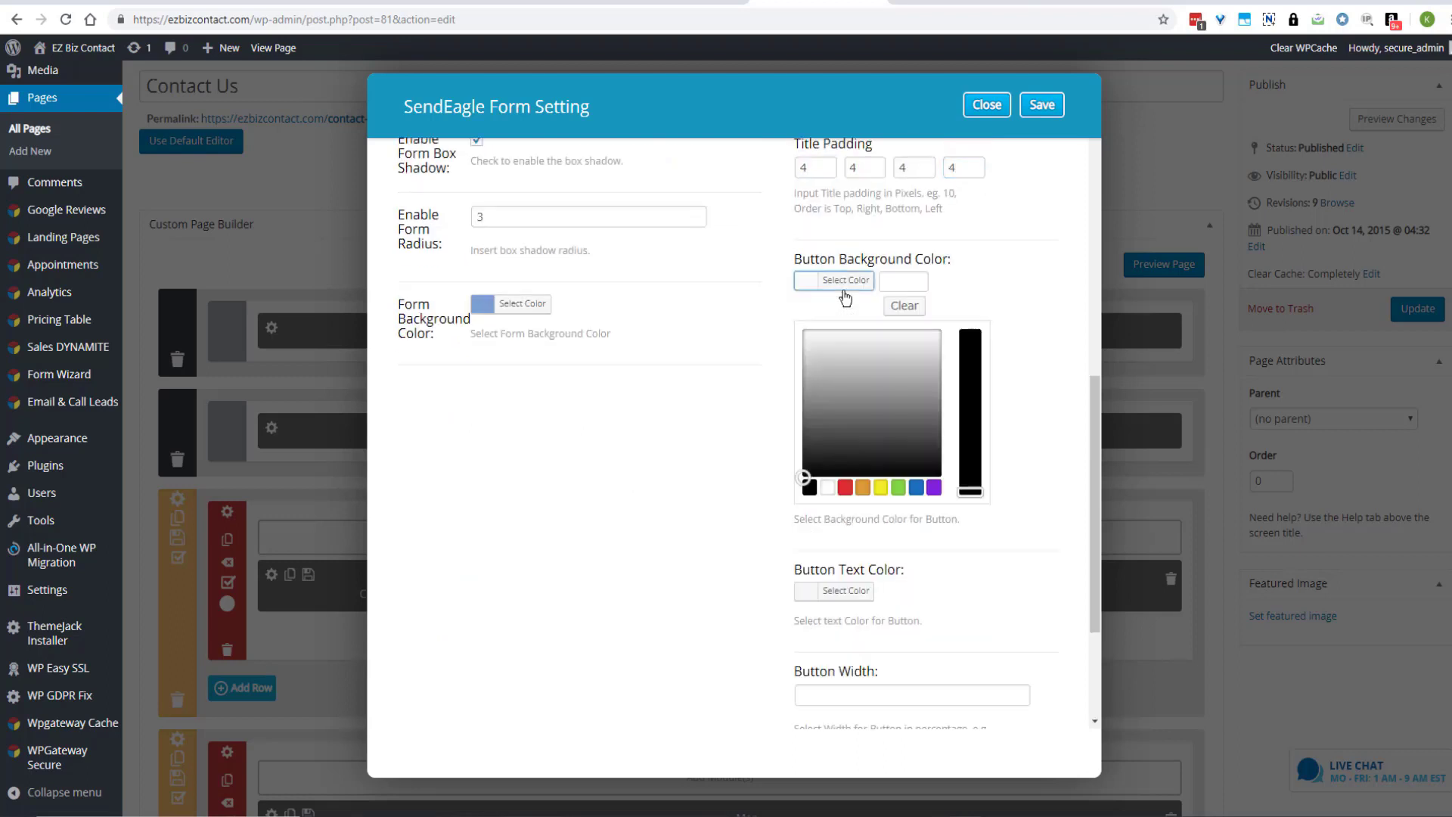
left_click(915, 486)
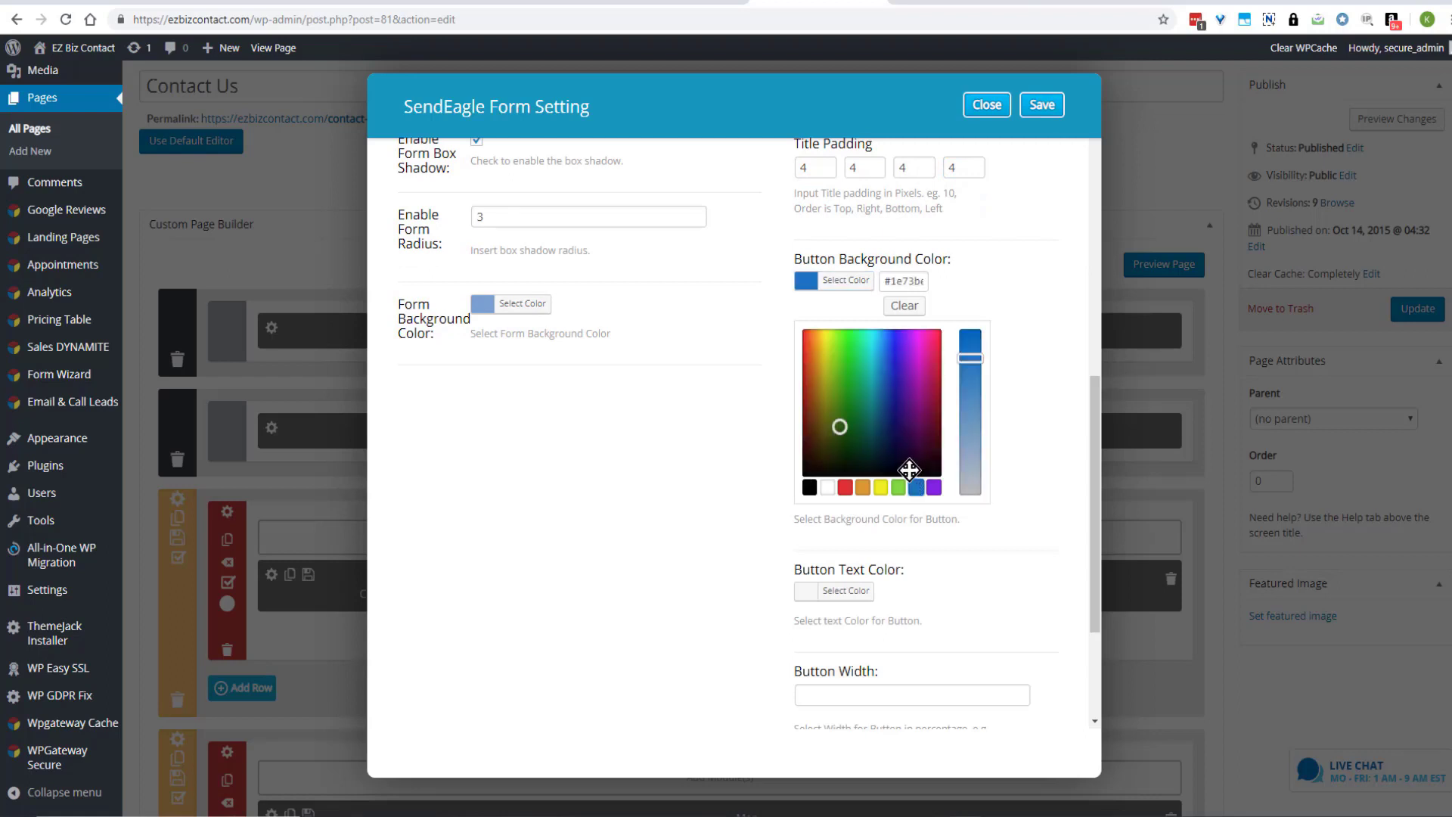
left_click_drag(878, 372, 892, 356)
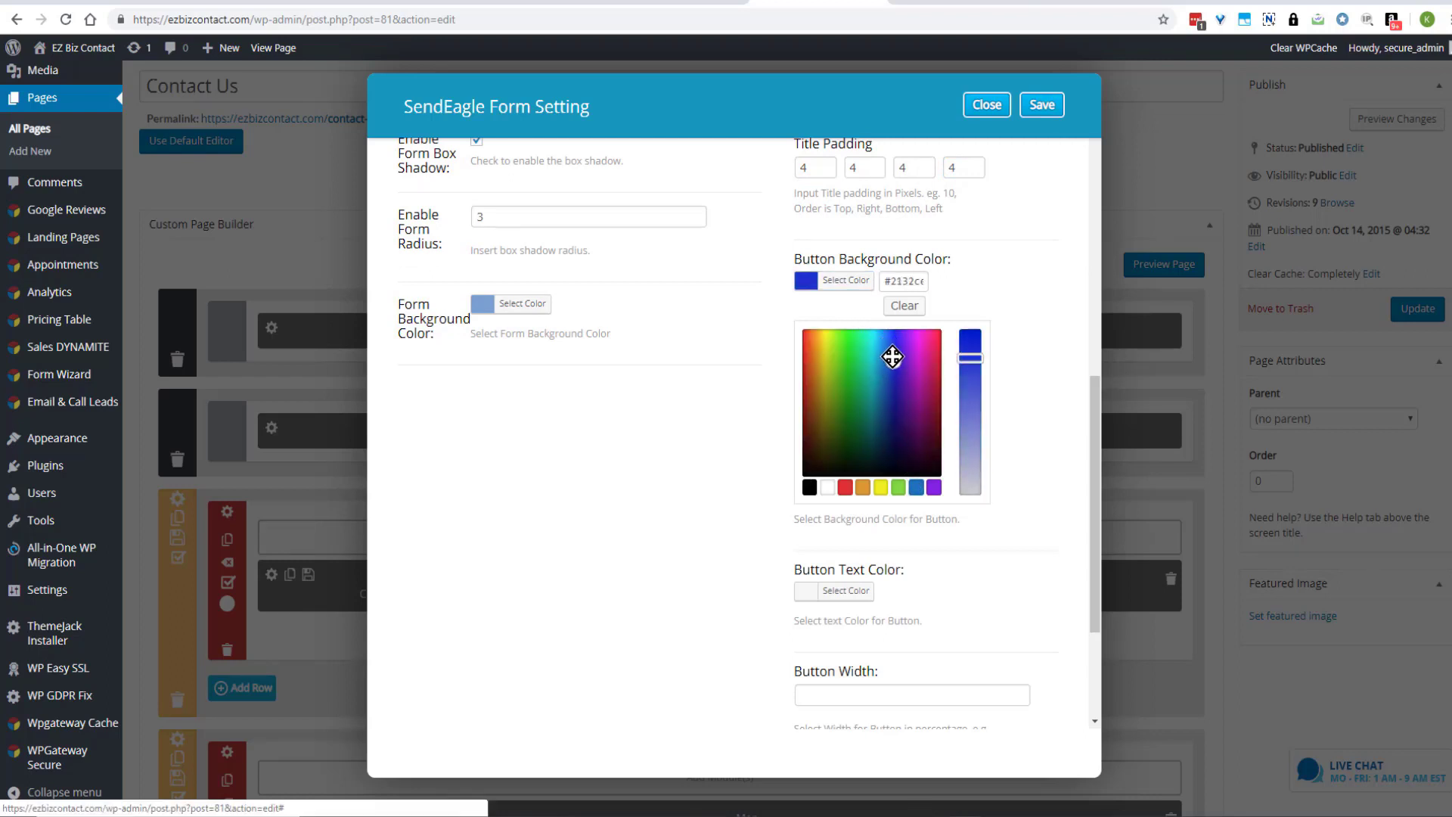
scroll(893, 356, "down", 3)
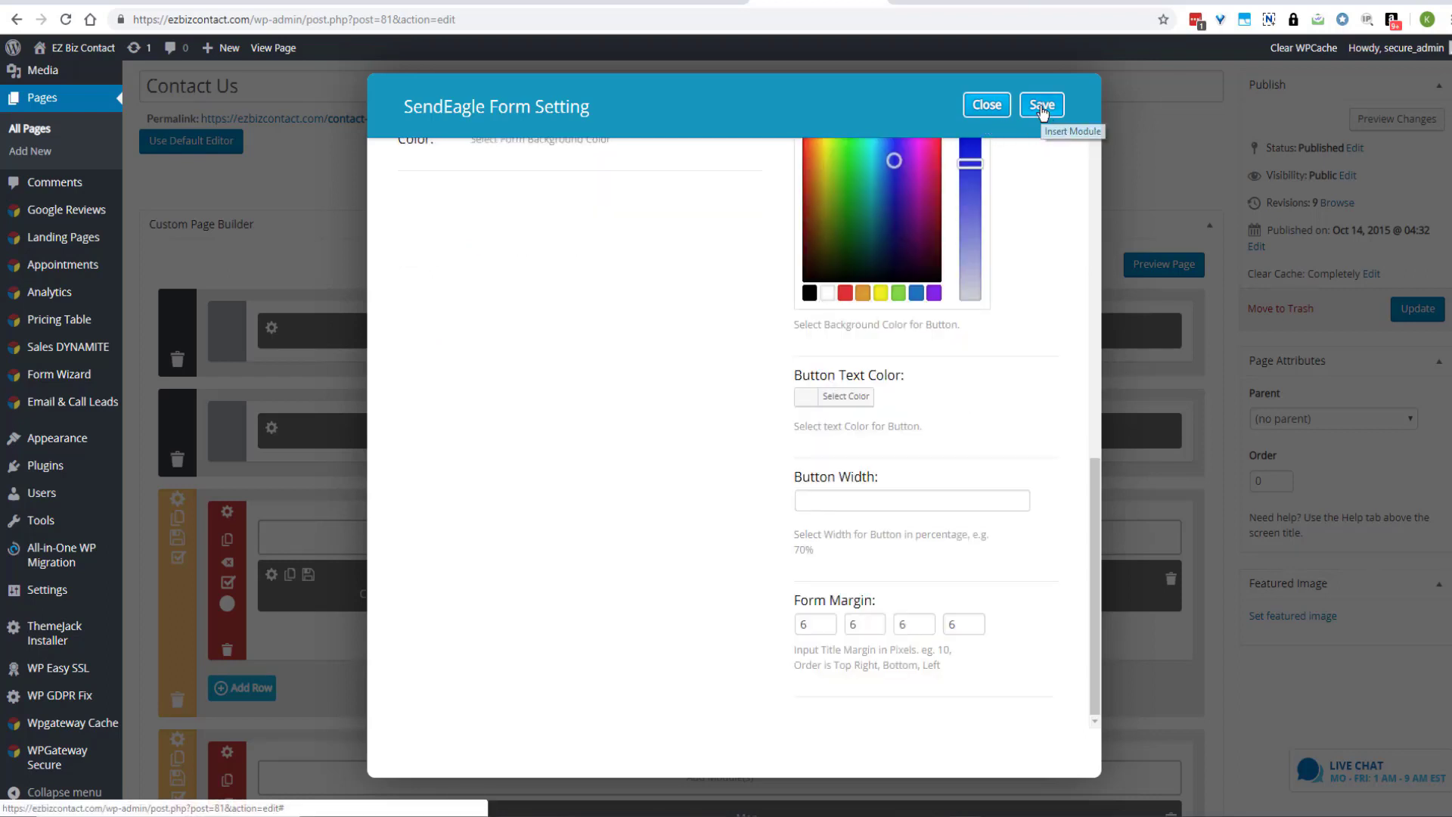
left_click(1041, 107)
Update the Contact Us page and save the send eagle module as a custom module.
left_click(1412, 308)
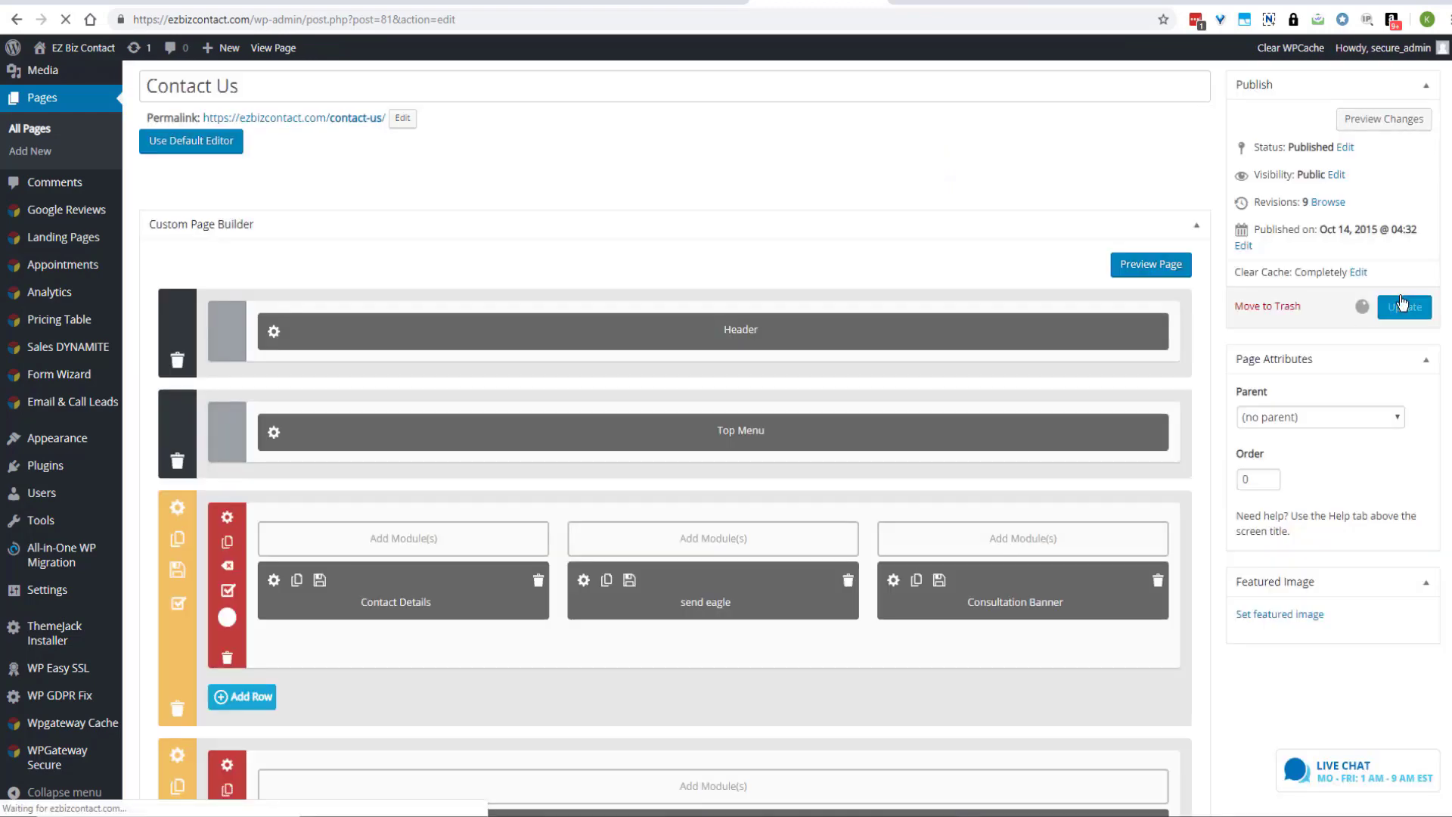
left_click(1387, 209)
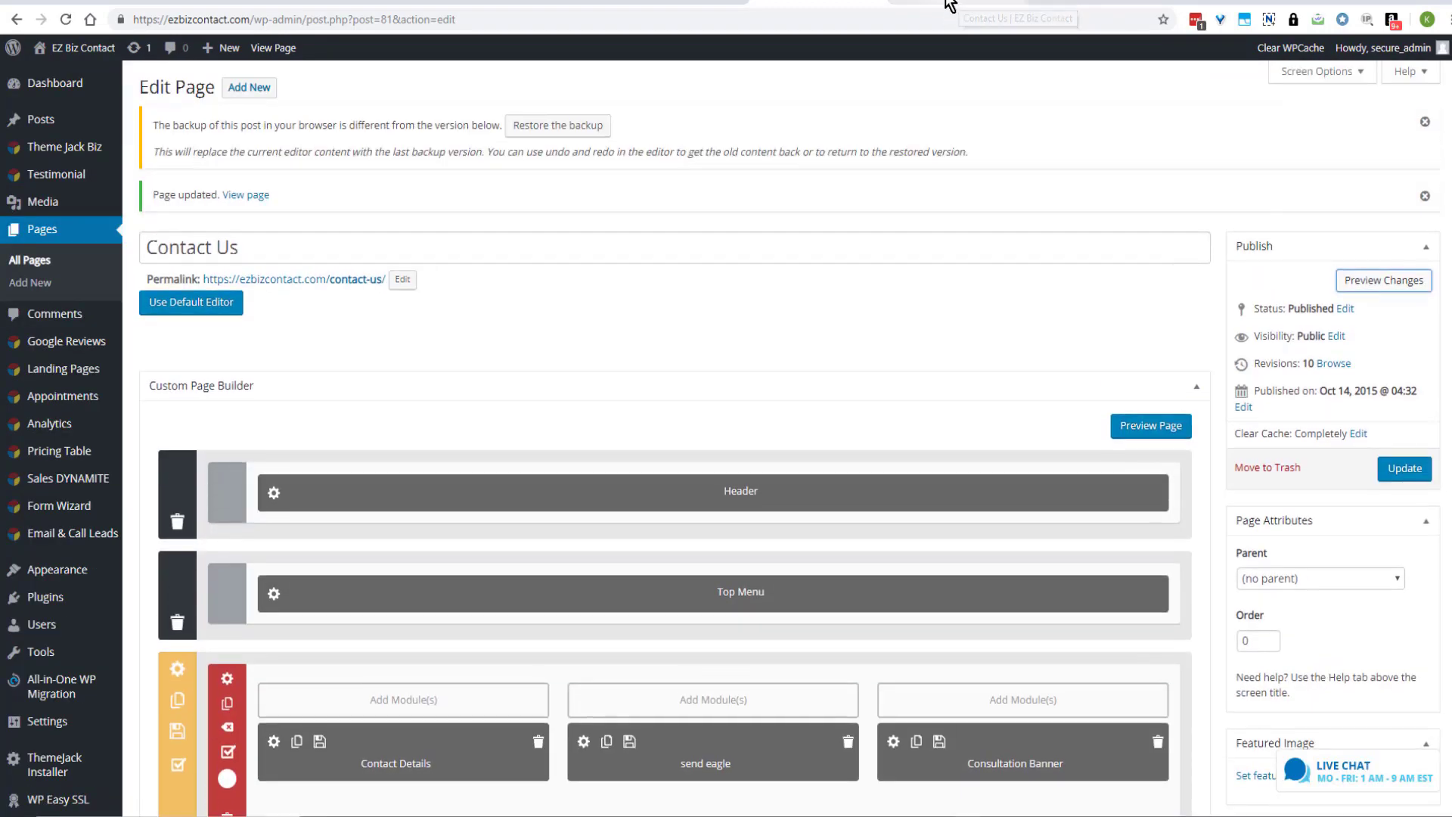
scroll(628, 589, "down", 2)
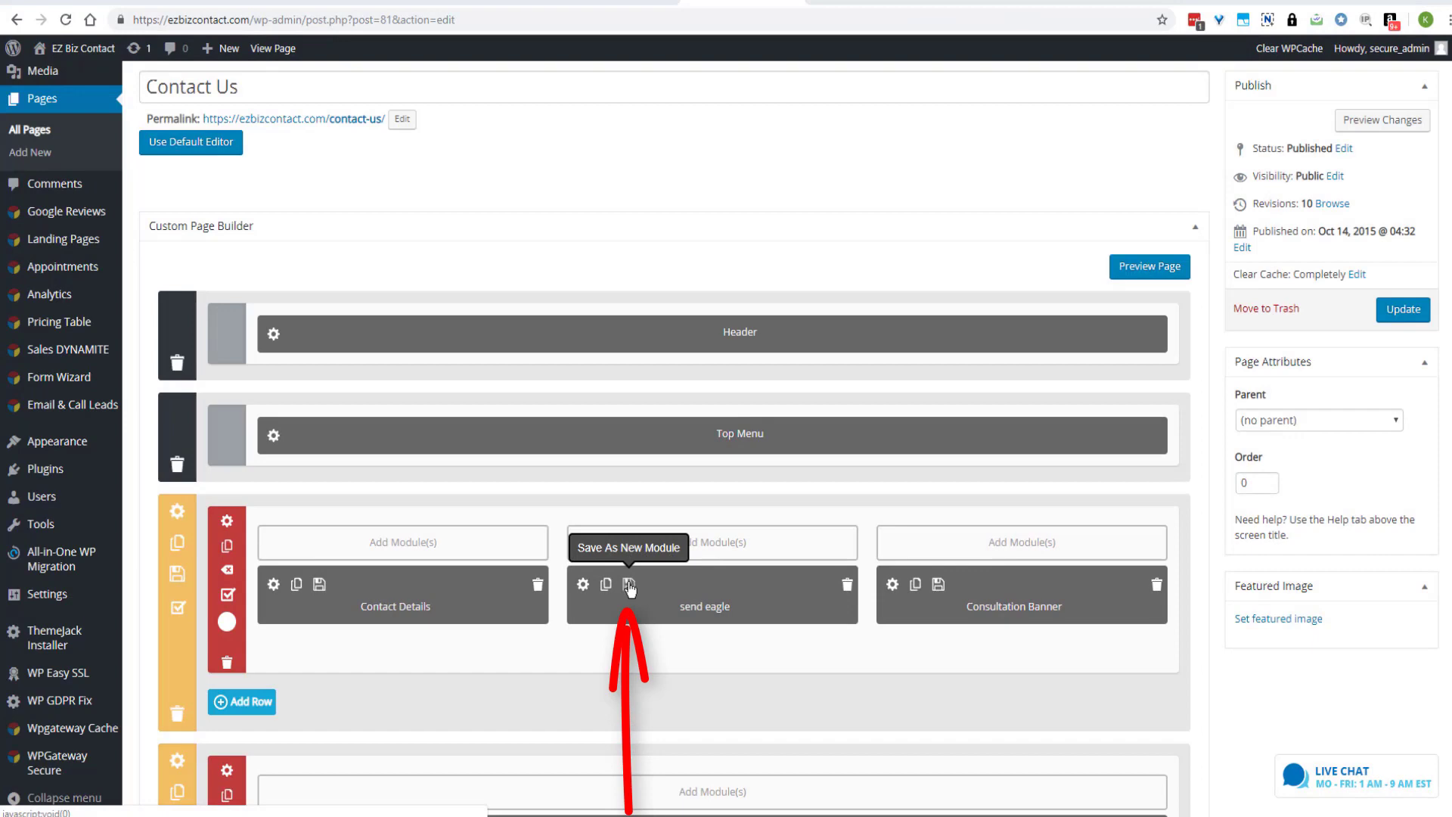
left_click(628, 585)
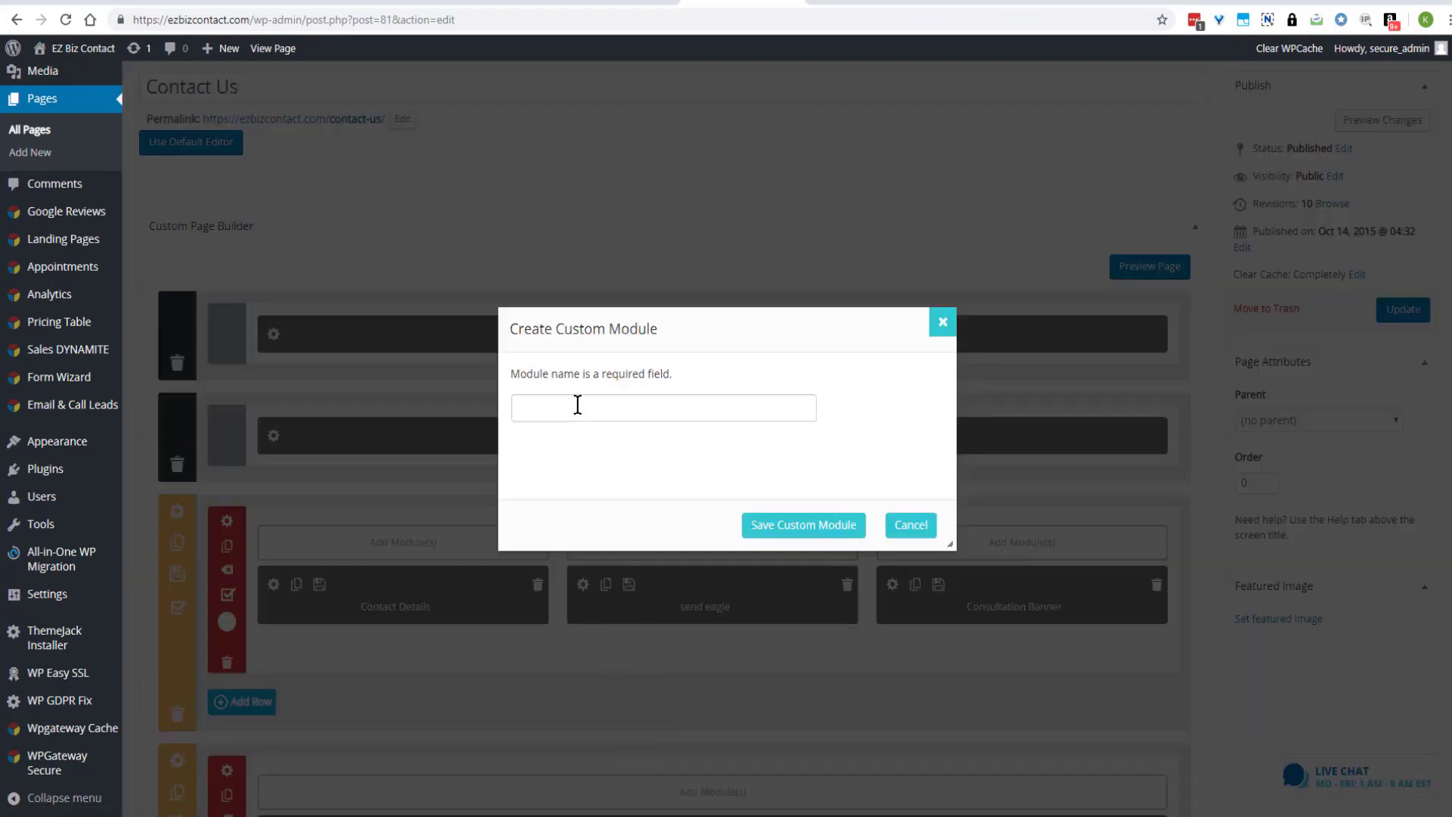
left_click(852, 121)
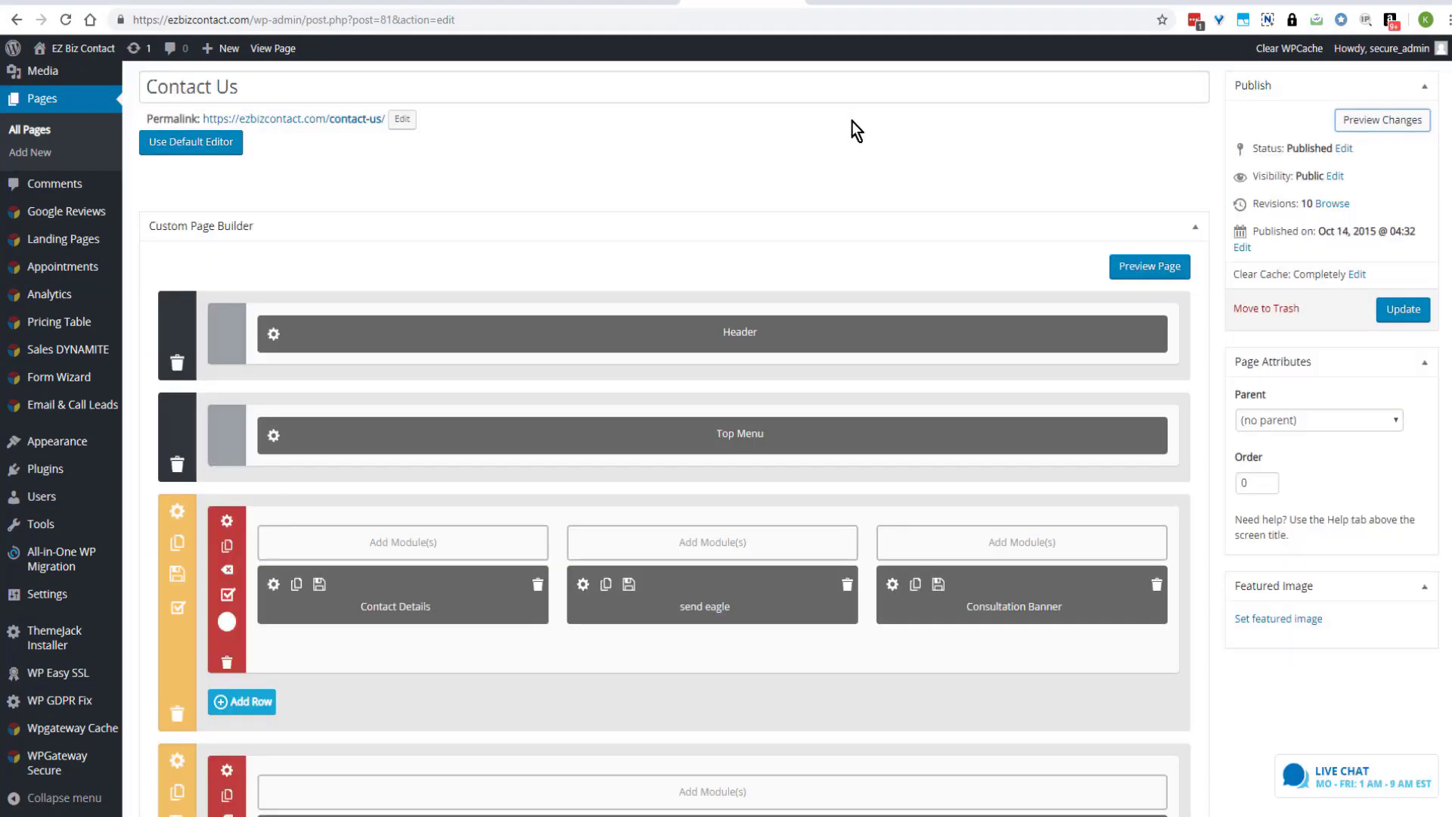
Open Home Page 5 for editing and delete its Contact Form module.
left_click(34, 132)
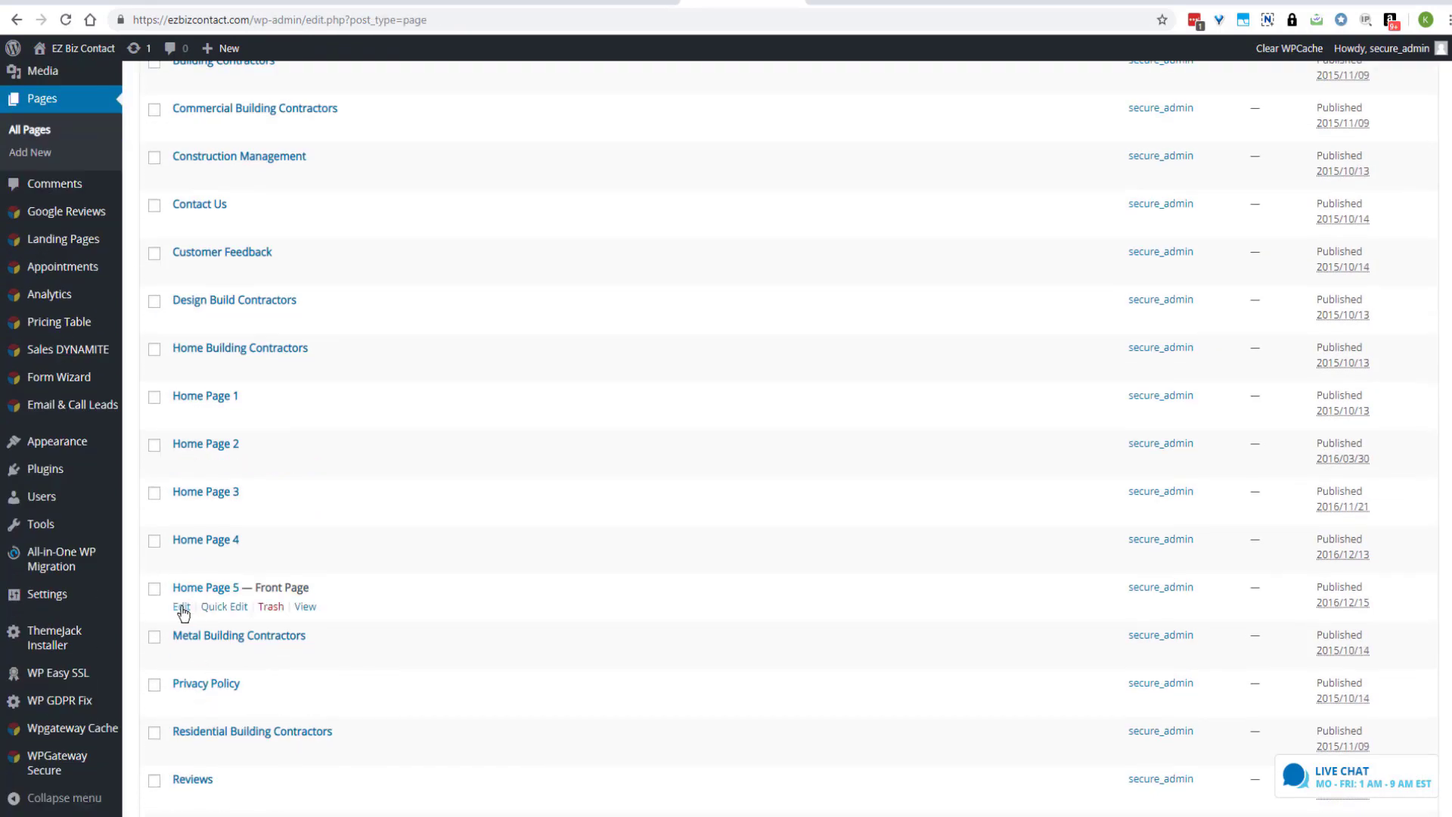
left_click(183, 608)
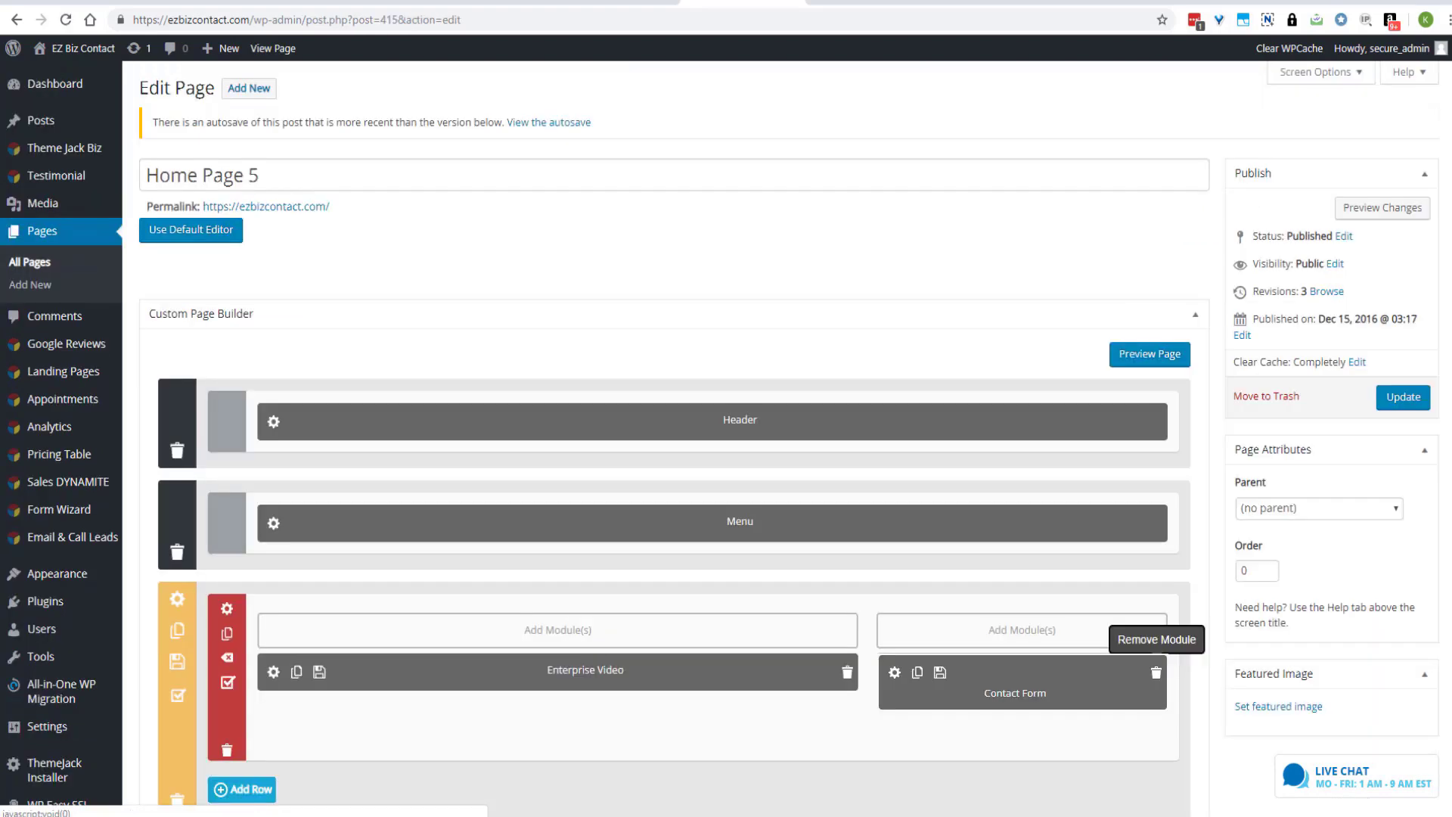
left_click(1155, 672)
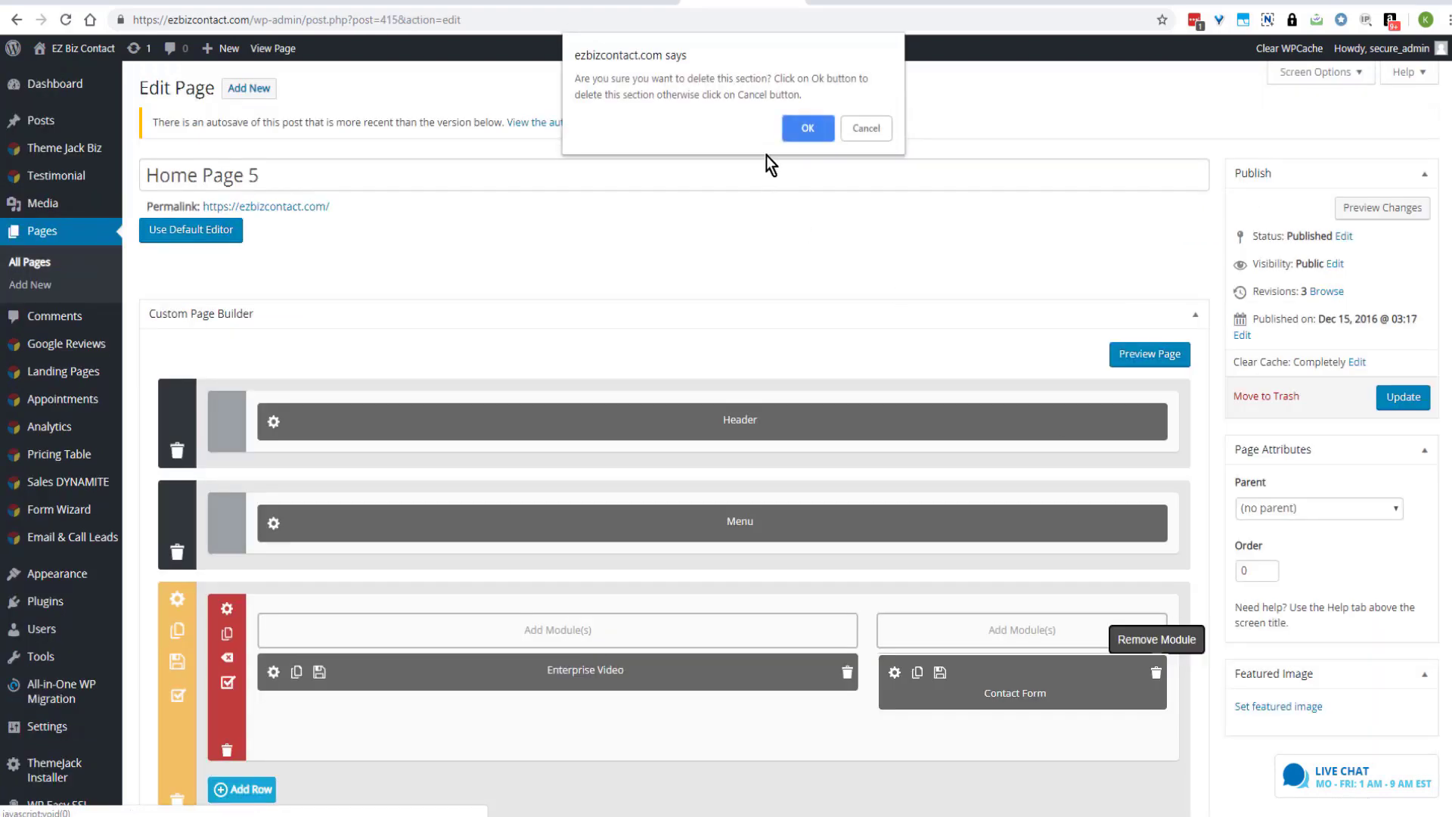
left_click(806, 130)
Insert the saved SendEagle custom module in the emptied column and update the page.
left_click(1022, 630)
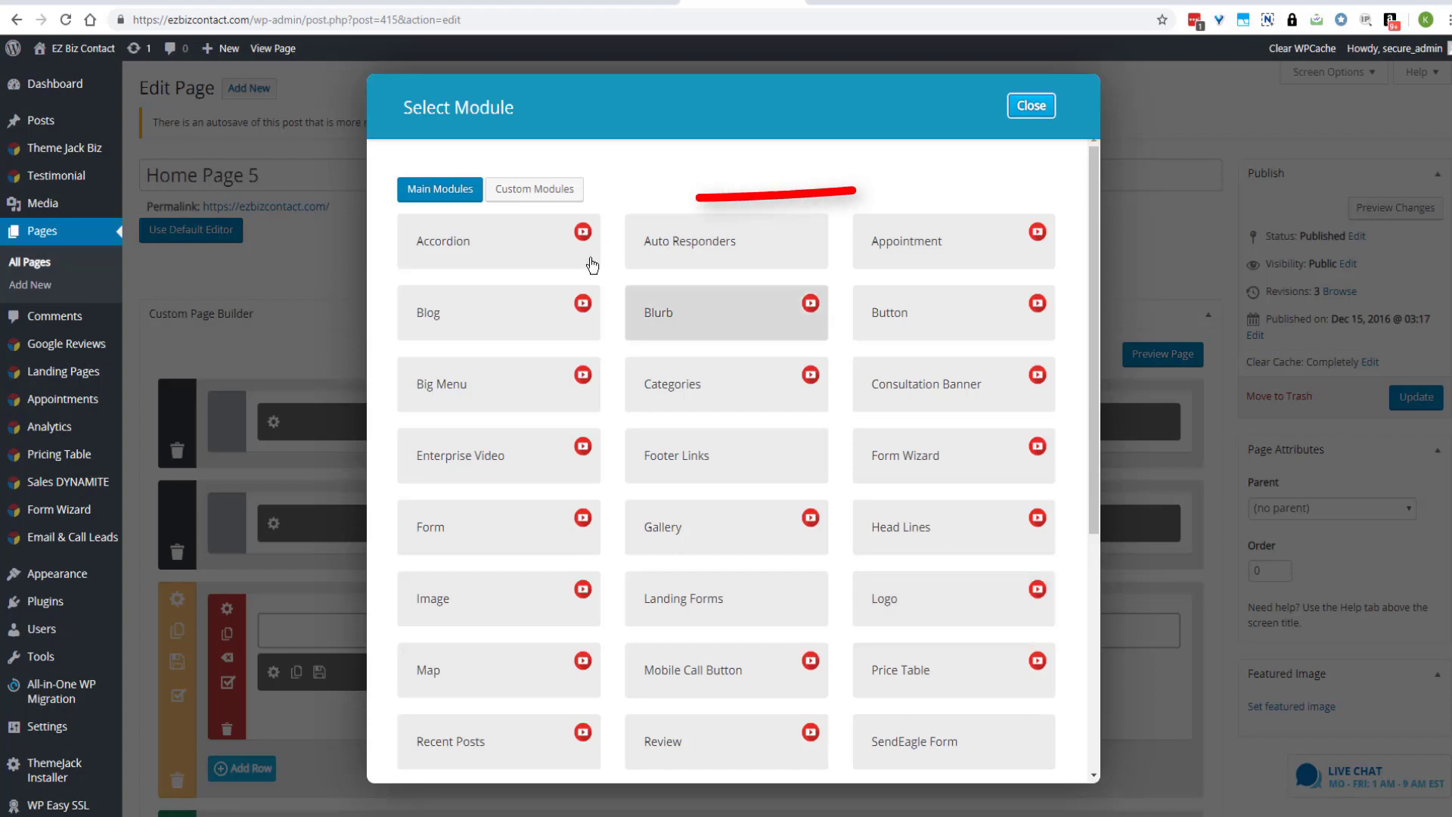
left_click(507, 197)
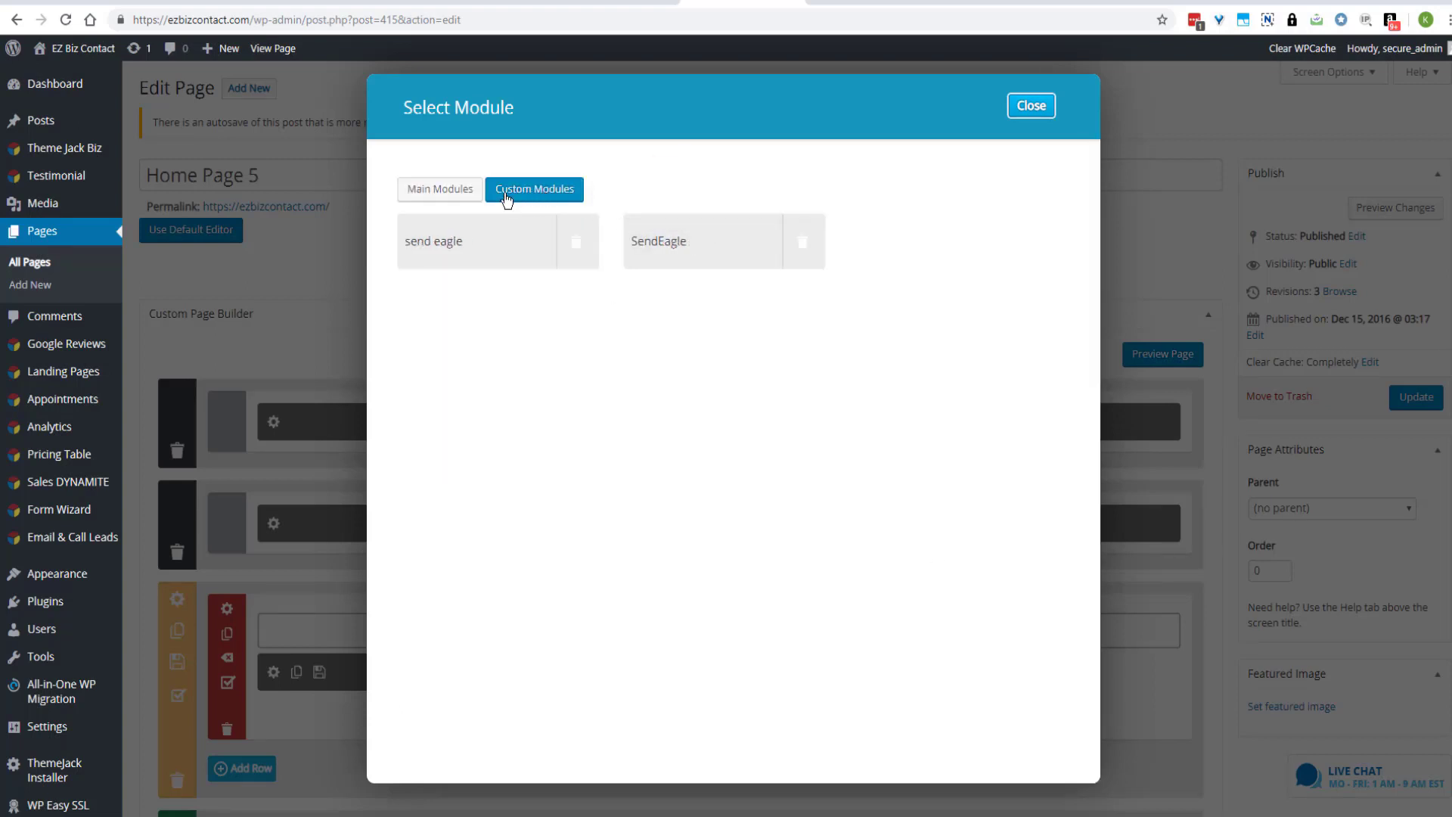
left_click(688, 249)
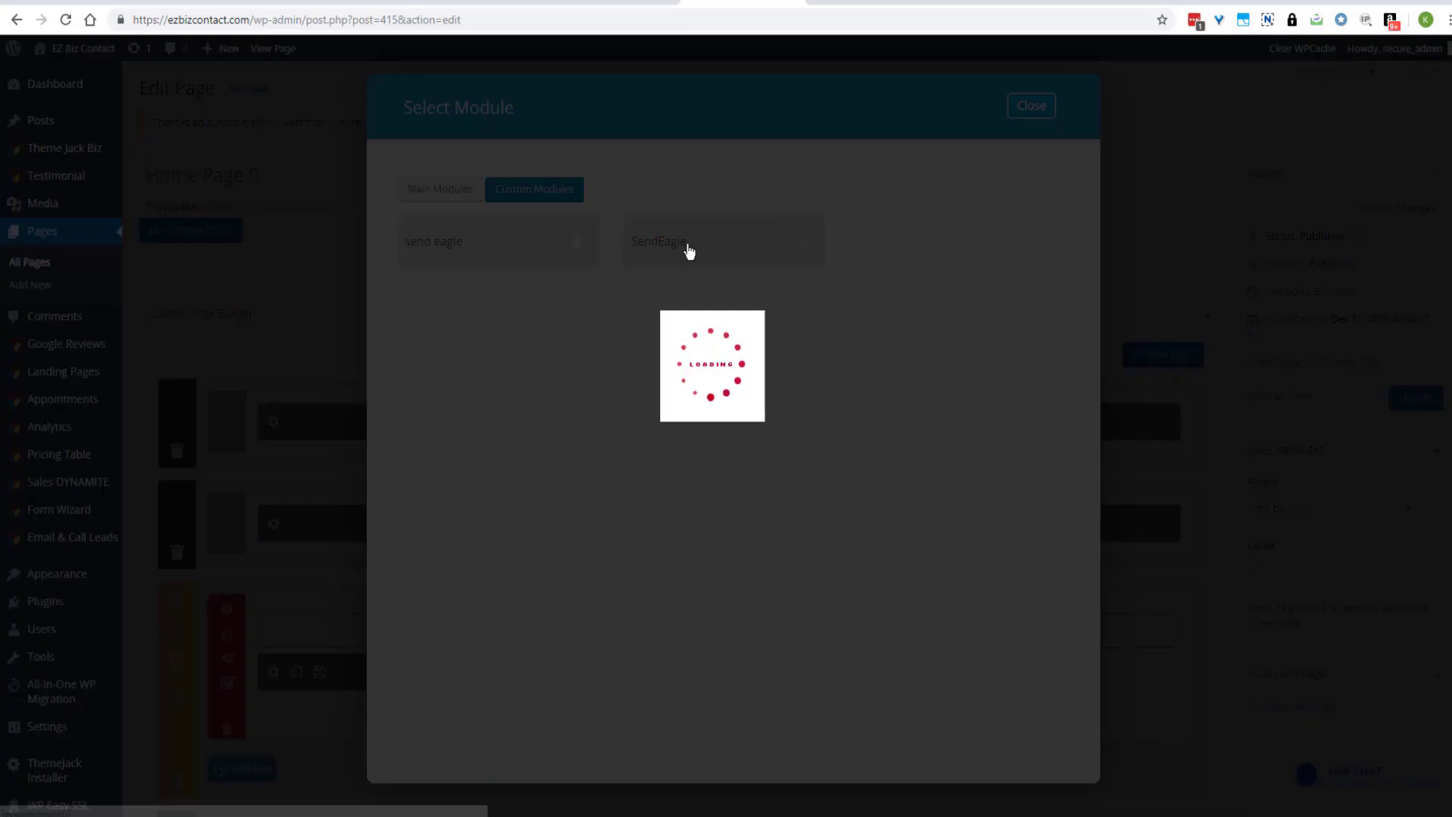
left_click(1402, 397)
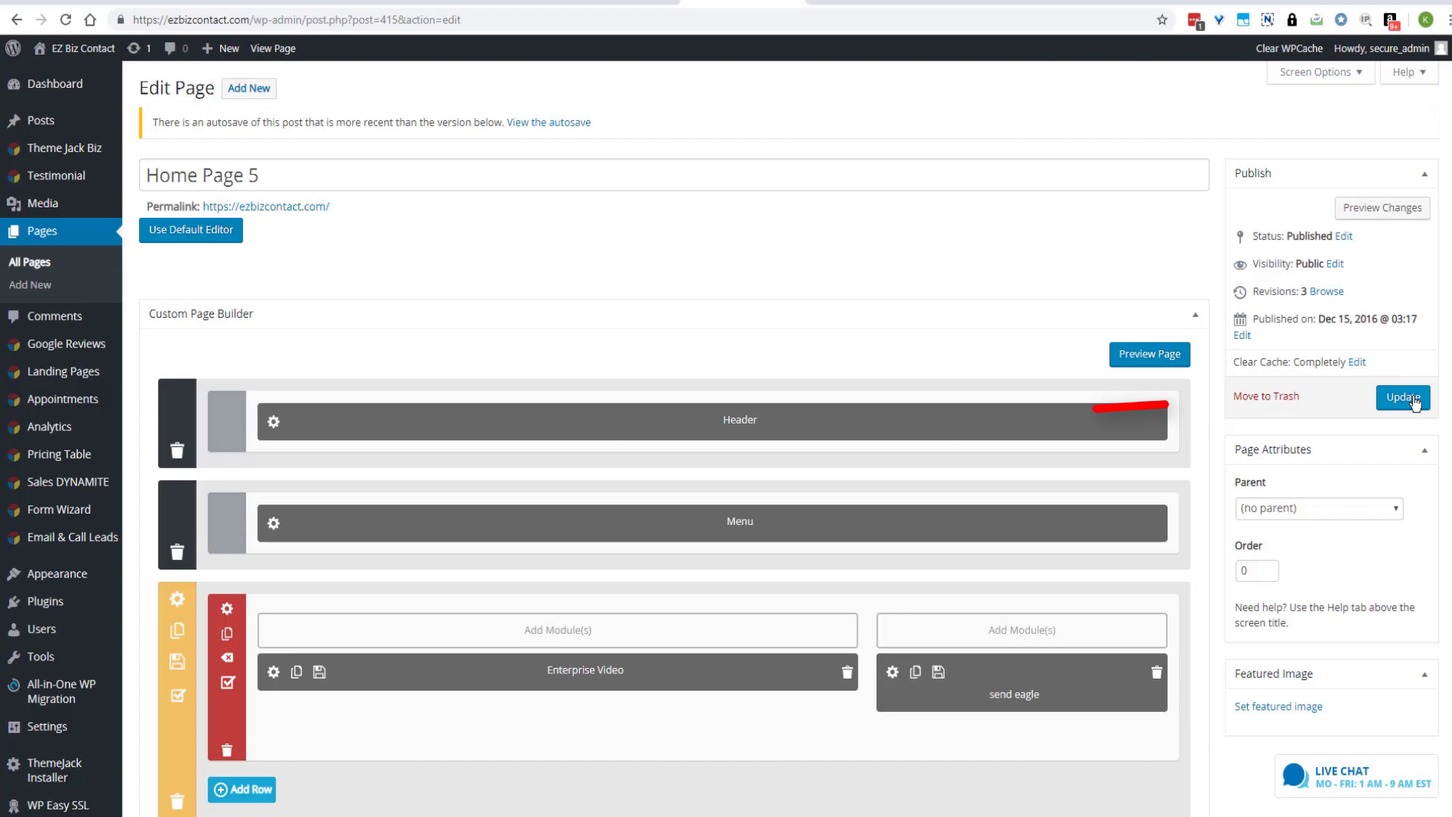
Preview Home Page 5 to check the blue SendEagle form with Headline, Email field and Submit beside the video.
left_click(1379, 212)
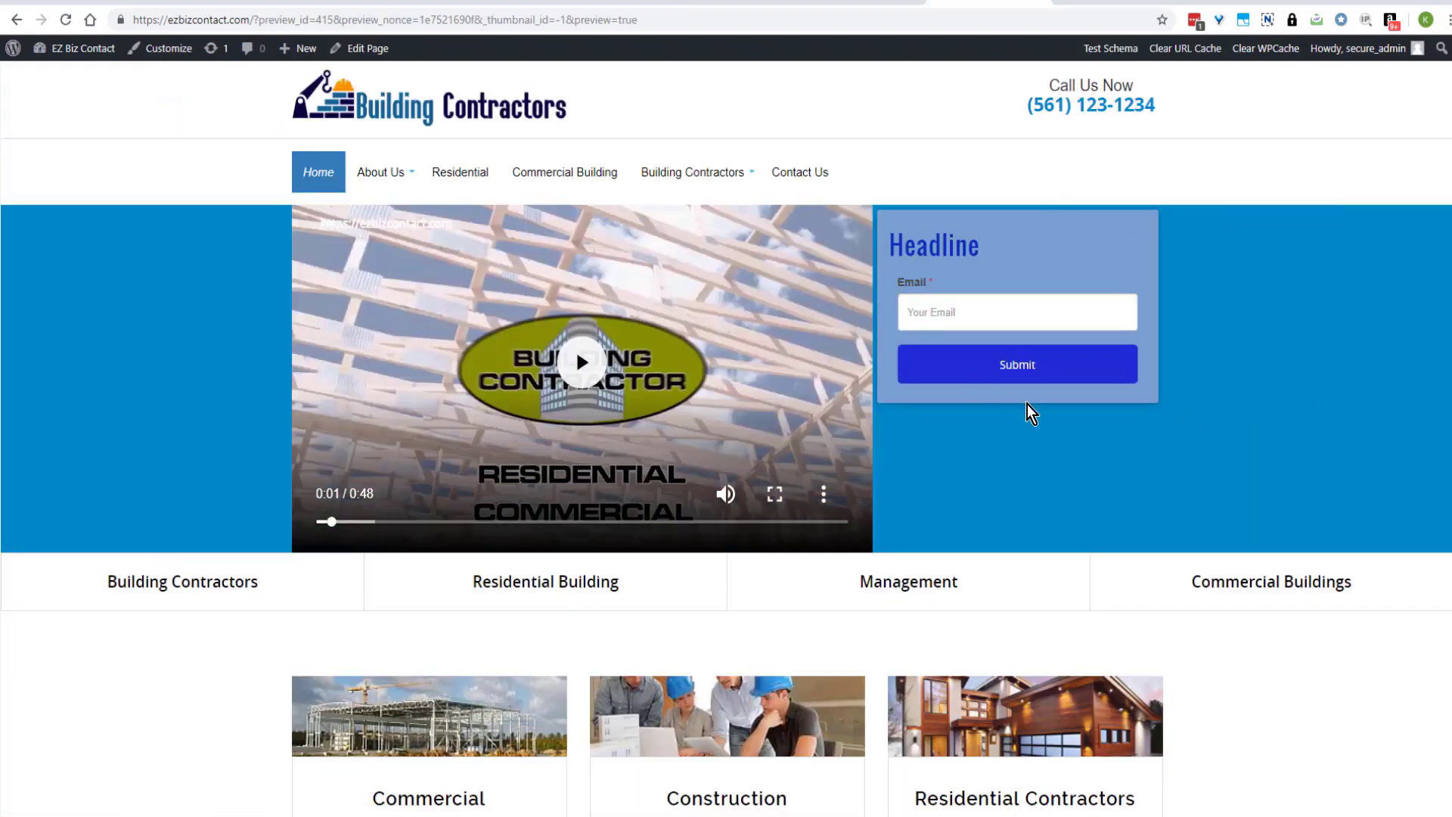